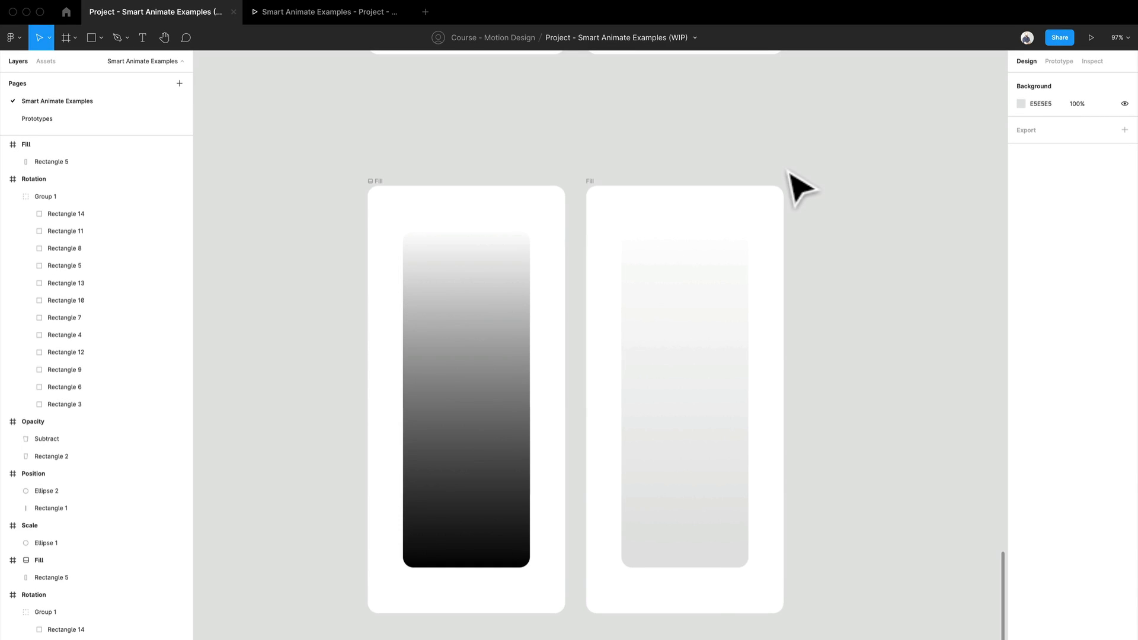
Step: Compare the gradient rectangles in the two Fill frames at a closer zoom
{"action": "left_click", "coordinate": [468, 312]}
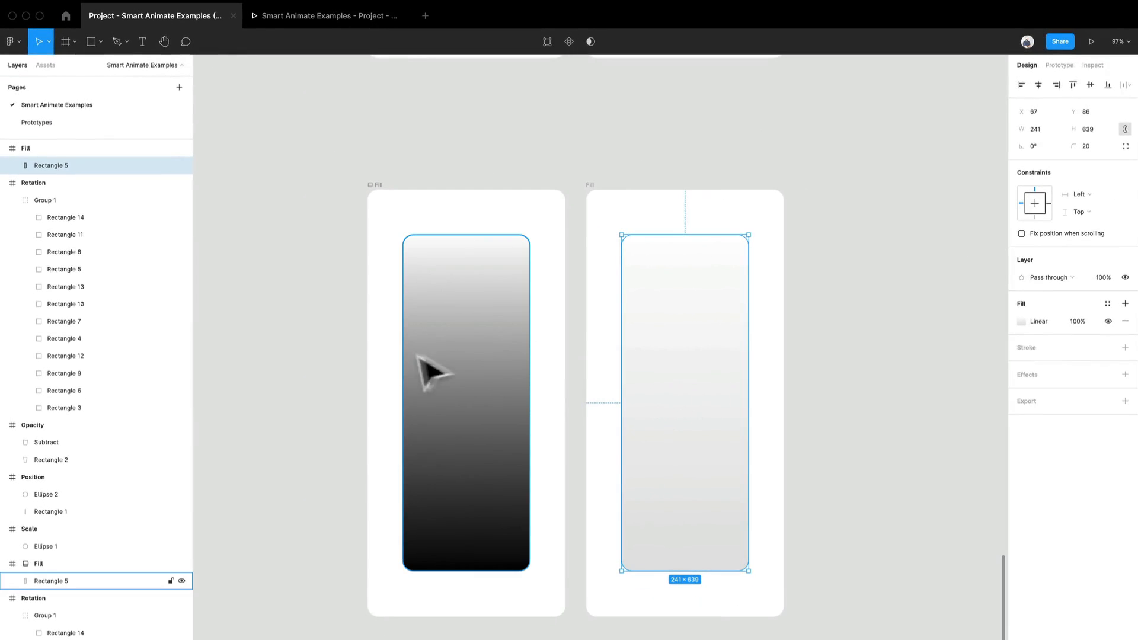
{"action": "left_click", "coordinate": [453, 382]}
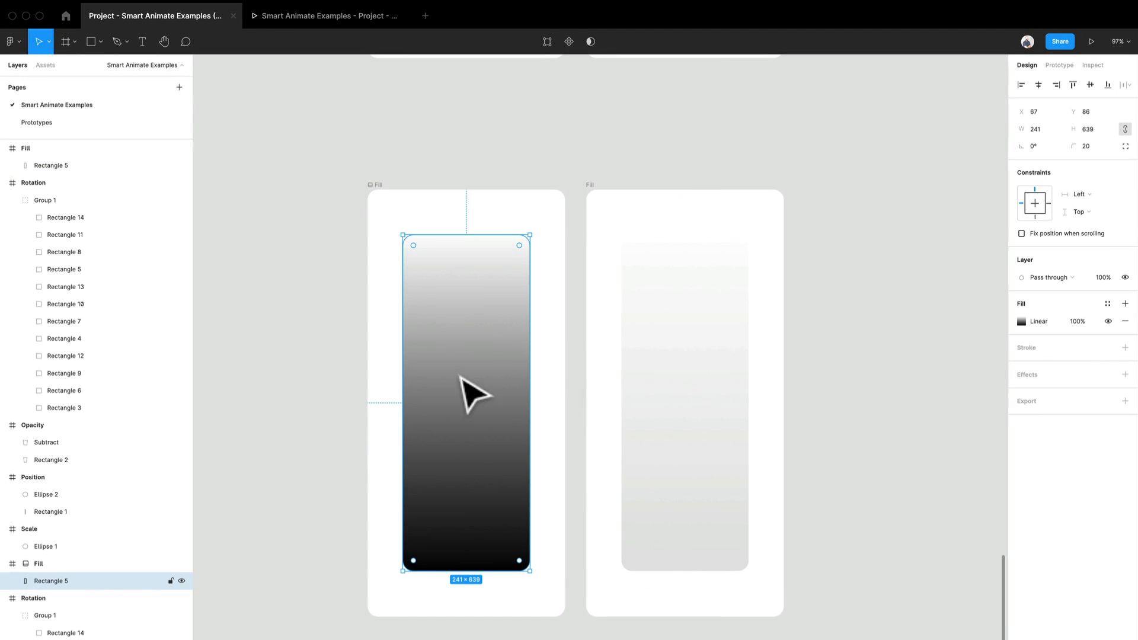
{"action": "left_click", "coordinate": [546, 399]}
{"action": "scroll", "coordinate": [541, 391], "scroll_direction": "up", "scroll_amount": 5}
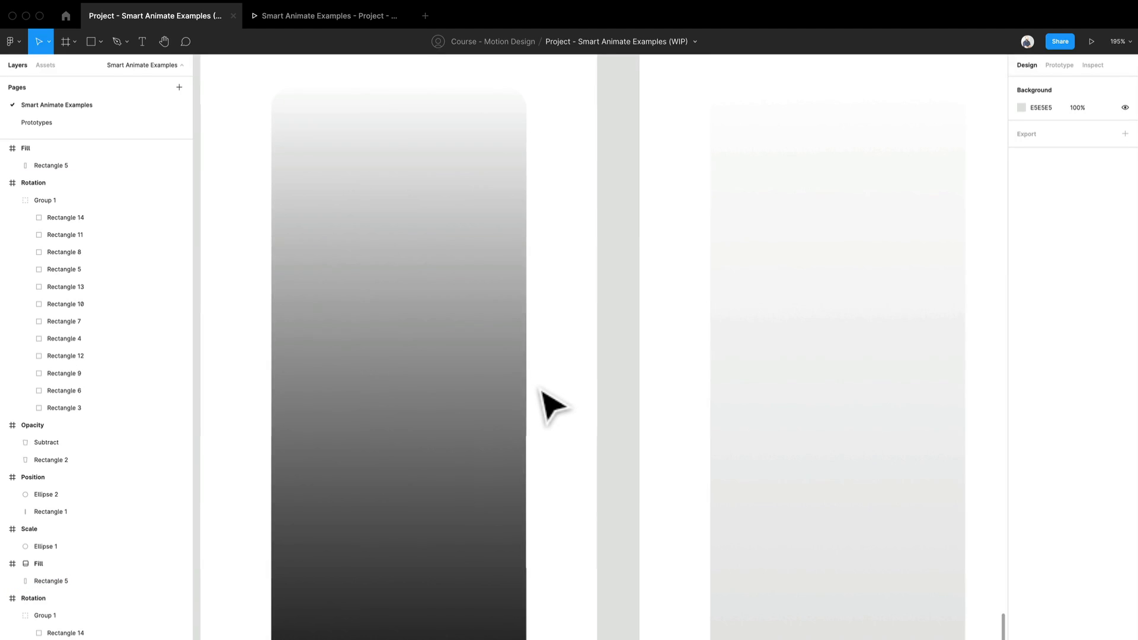
{"action": "scroll", "coordinate": [540, 392], "scroll_direction": "down", "scroll_amount": 3}
{"action": "left_click_drag", "start_coordinate": [550, 452], "coordinate": [501, 400]}
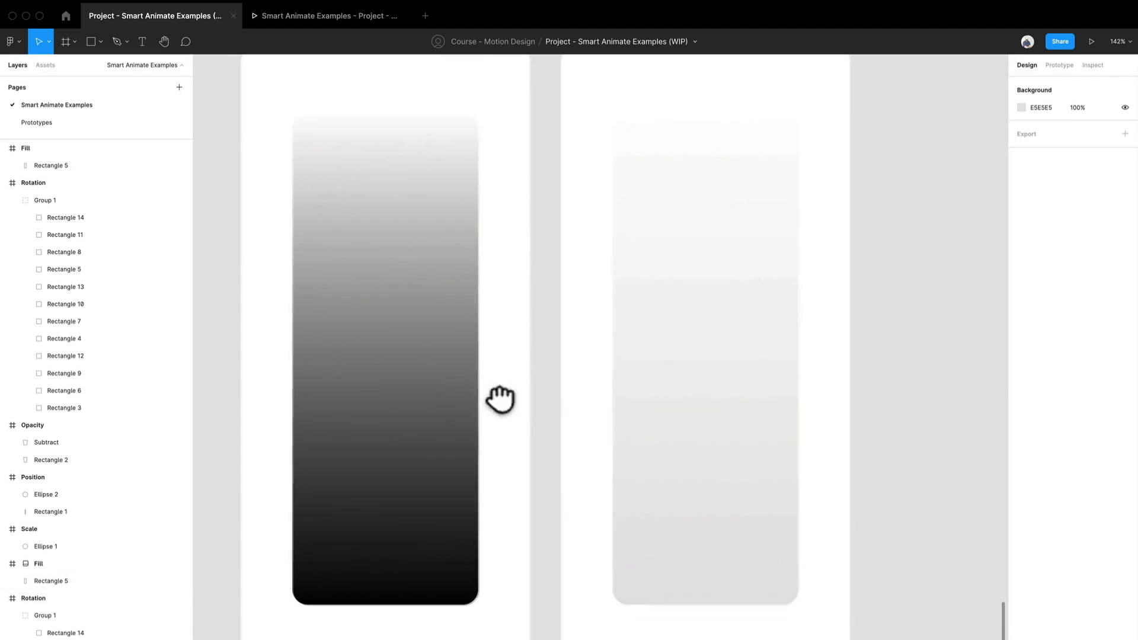
Step: Inspect the linear gradient fill and its colour stops on the dark rectangle in the first Fill frame
{"action": "left_click", "coordinate": [446, 401]}
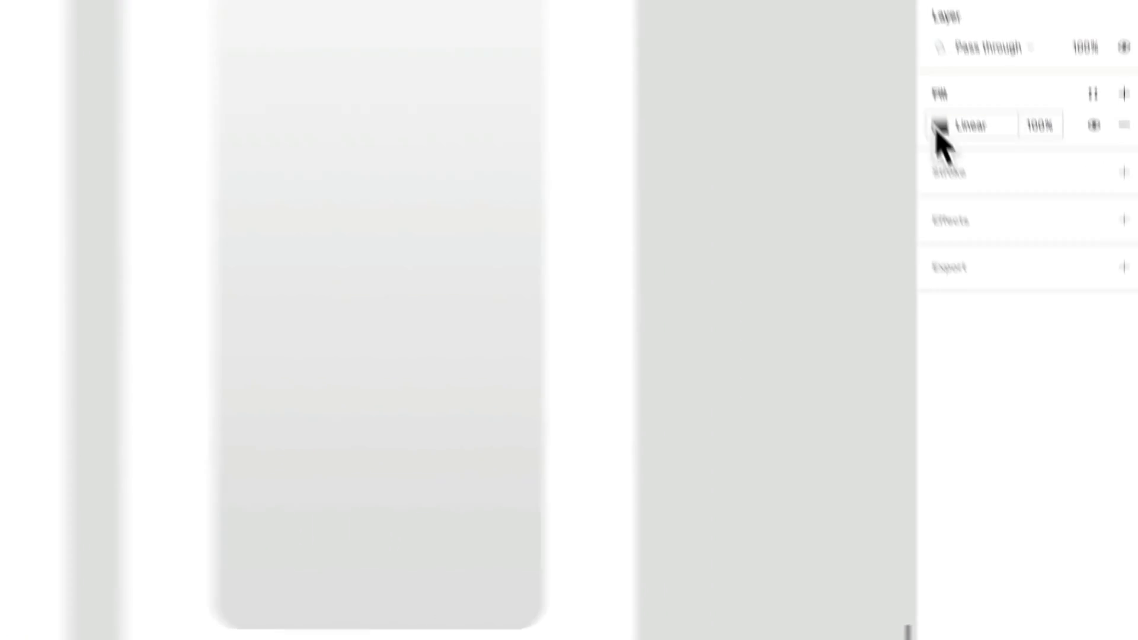
{"action": "left_click", "coordinate": [940, 128]}
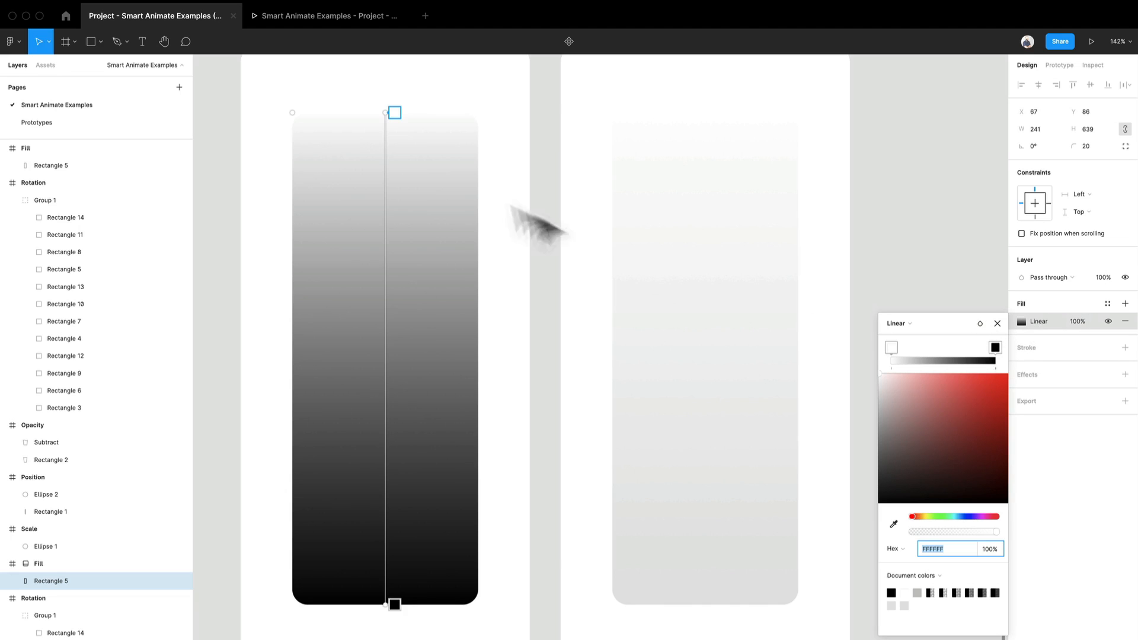
{"action": "mouse_move", "coordinate": [409, 120]}
{"action": "left_mouse_down"}
{"action": "mouse_move", "coordinate": [373, 412]}
{"action": "mouse_move", "coordinate": [381, 165]}
{"action": "mouse_move", "coordinate": [413, 126]}
{"action": "mouse_move", "coordinate": [401, 125]}
{"action": "left_mouse_up"}
{"action": "mouse_move", "coordinate": [986, 361]}
{"action": "left_mouse_down"}
{"action": "mouse_move", "coordinate": [927, 354]}
{"action": "mouse_move", "coordinate": [1004, 366]}
{"action": "mouse_move", "coordinate": [960, 372]}
{"action": "mouse_move", "coordinate": [1010, 371]}
{"action": "mouse_move", "coordinate": [977, 354]}
{"action": "left_mouse_up"}
{"action": "key", "text": "Delete"}
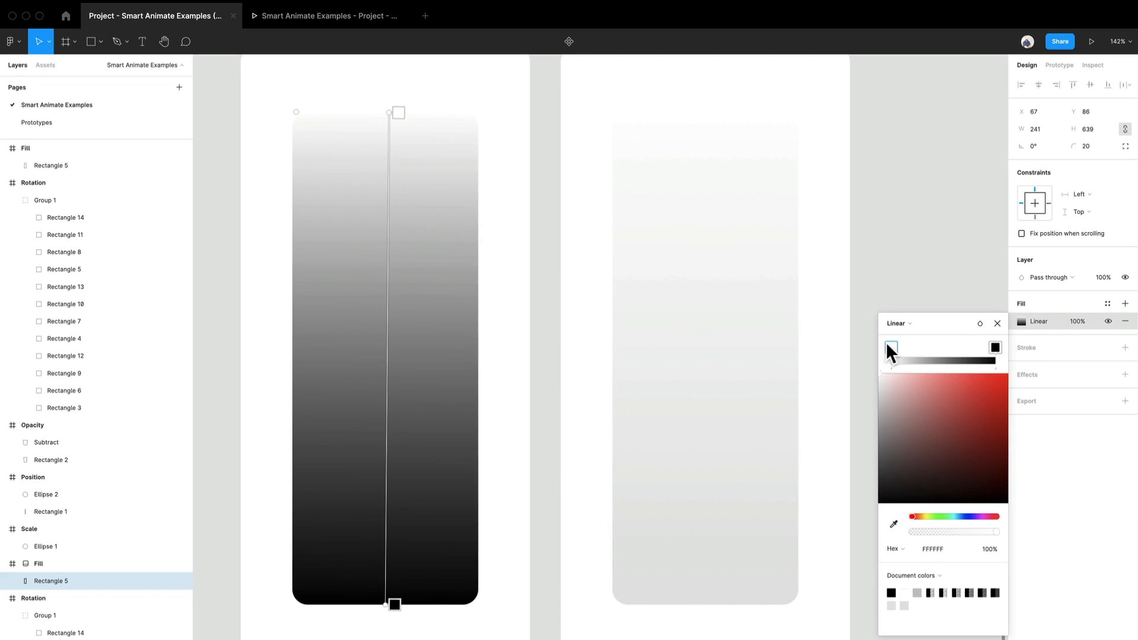
{"action": "mouse_move", "coordinate": [889, 348]}
{"action": "left_mouse_down"}
{"action": "mouse_move", "coordinate": [937, 363]}
{"action": "mouse_move", "coordinate": [957, 354]}
{"action": "mouse_move", "coordinate": [892, 356]}
{"action": "left_mouse_up"}
{"action": "left_click", "coordinate": [714, 339]}
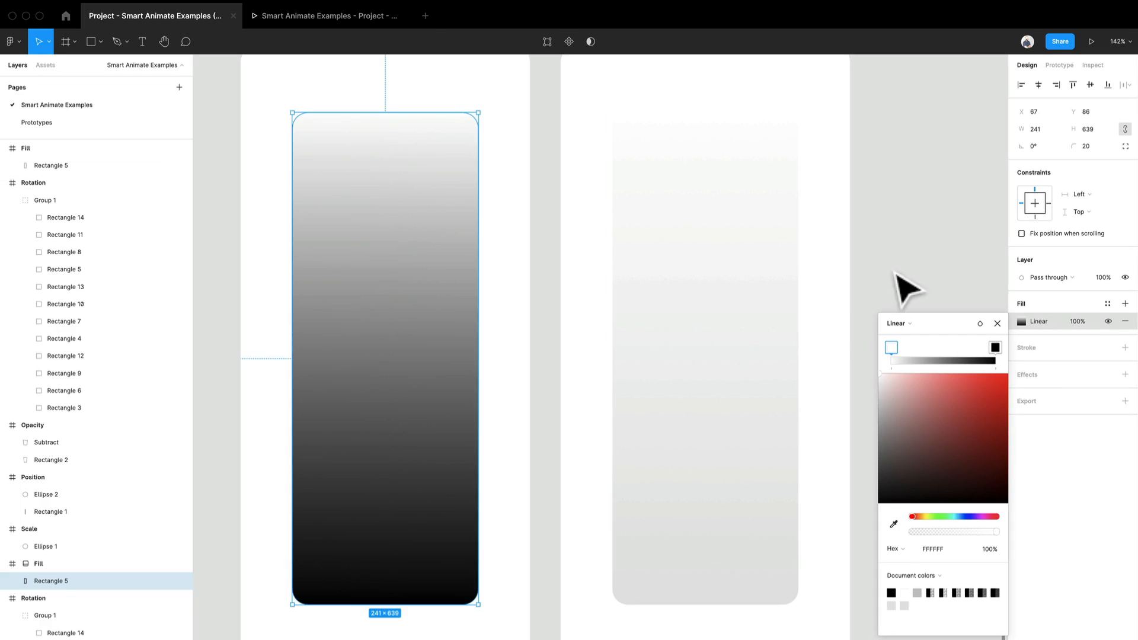
Step: Inspect the light rectangle's linear gradient in the second Fill frame, including its end colour stop, and close the fill settings
{"action": "left_click", "coordinate": [897, 274]}
{"action": "left_click", "coordinate": [722, 288]}
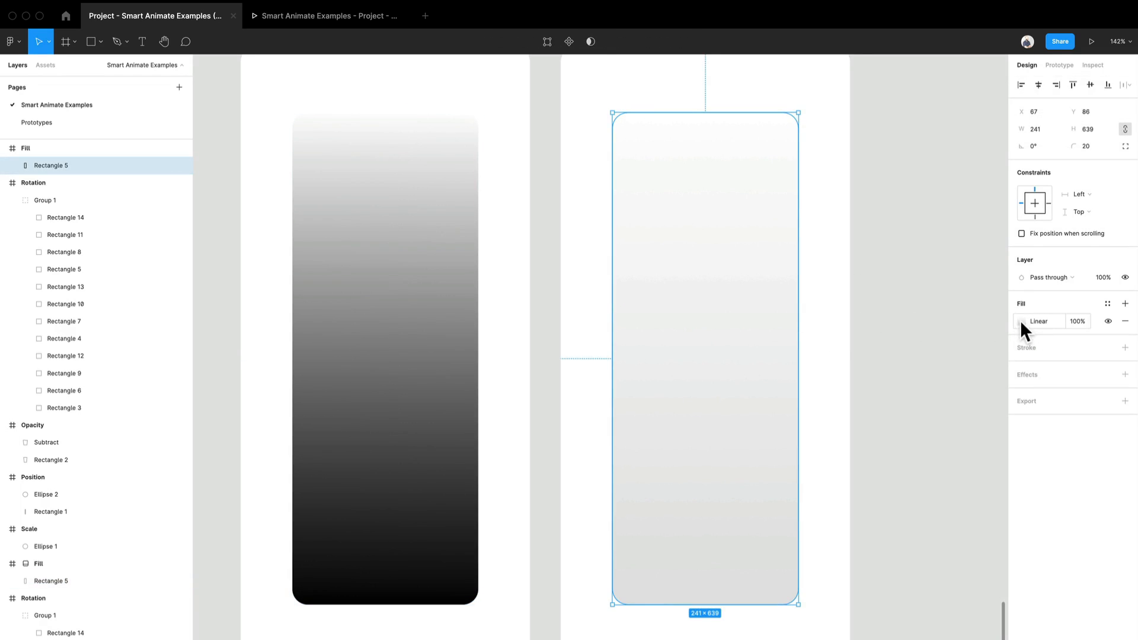
{"action": "left_click", "coordinate": [1020, 323]}
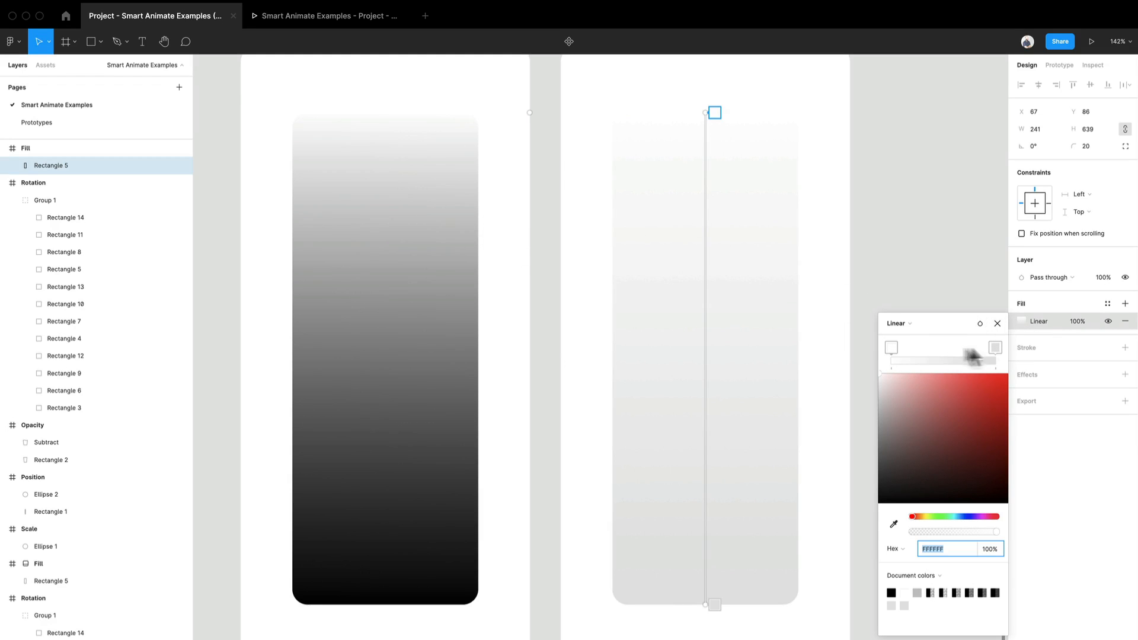
{"action": "left_click", "coordinate": [994, 347]}
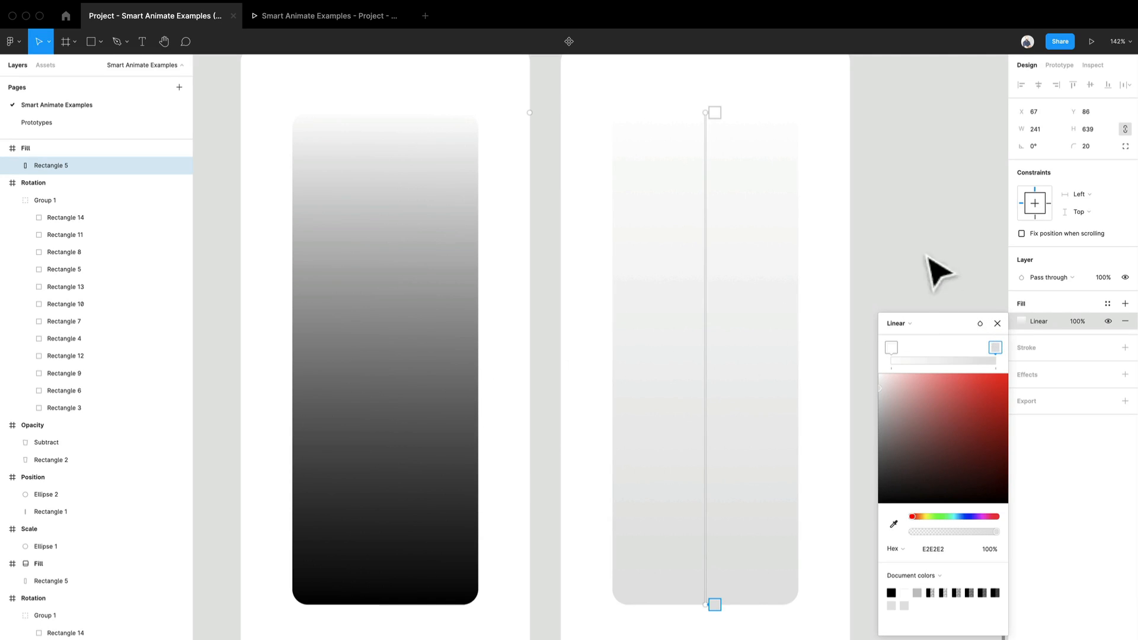
{"action": "left_click", "coordinate": [998, 323]}
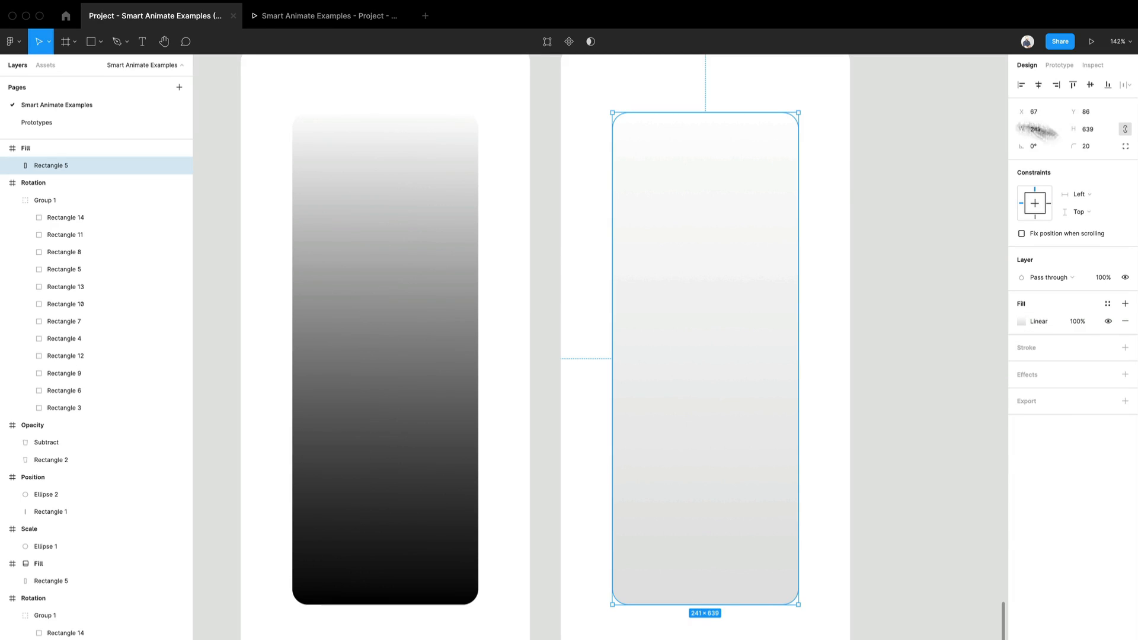
{"action": "left_click", "coordinate": [835, 183]}
Step: Switch from design editing to prototype editing for the two Fill frames
{"action": "scroll", "coordinate": [836, 183], "scroll_direction": "up", "scroll_amount": 3}
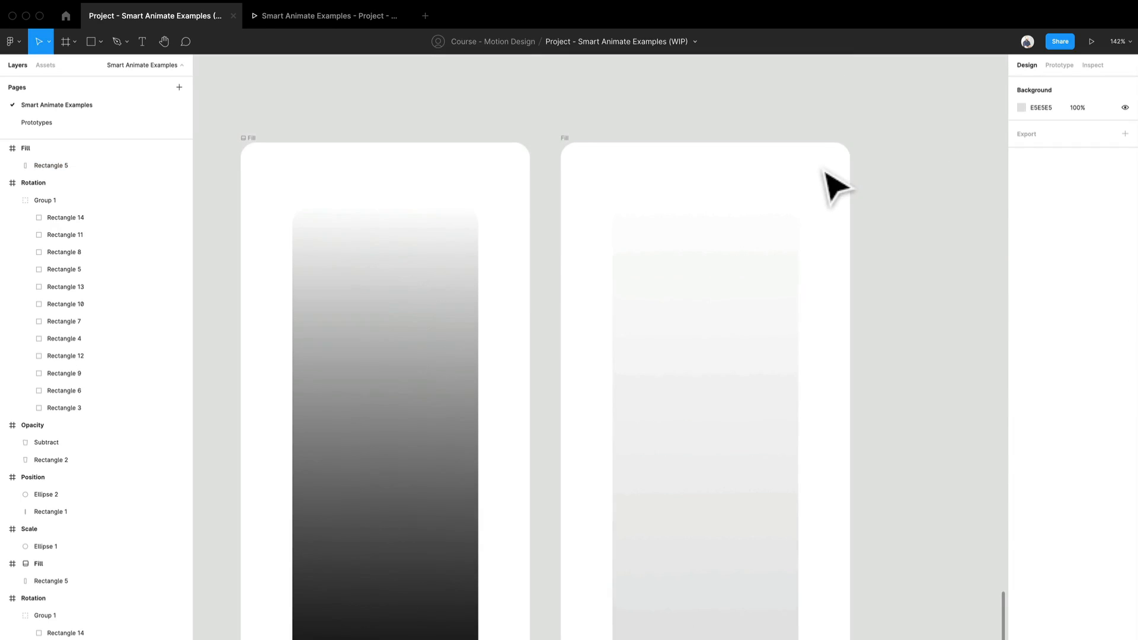
{"action": "left_click", "coordinate": [1058, 65]}
{"action": "scroll", "coordinate": [391, 169], "scroll_direction": "down", "scroll_amount": 2}
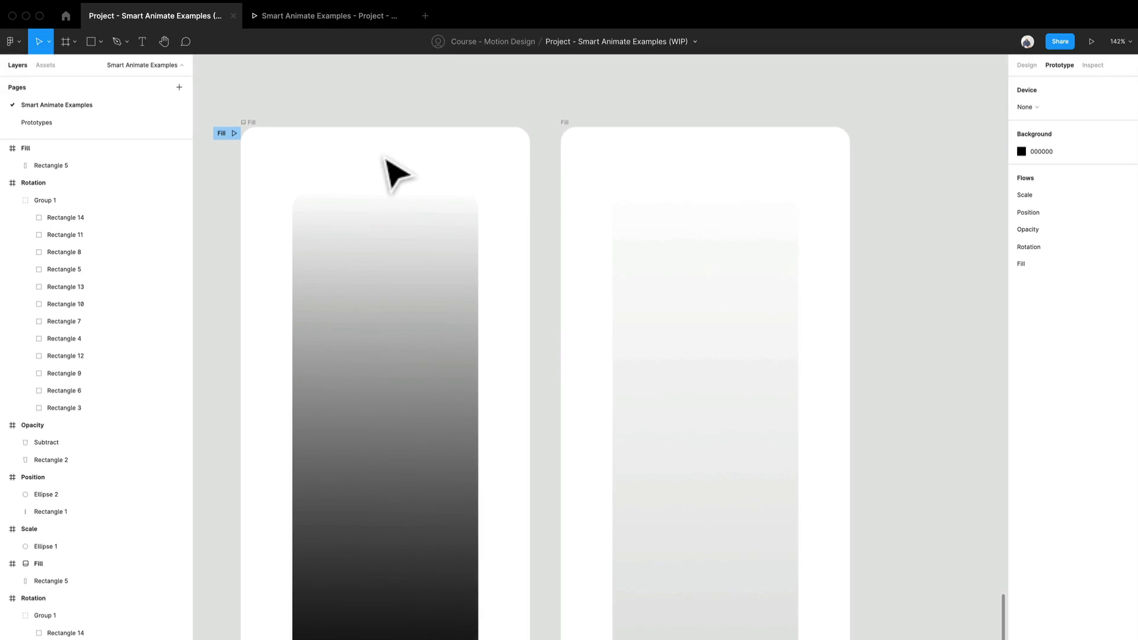
{"action": "scroll", "coordinate": [381, 279], "scroll_direction": "down", "scroll_amount": 3}
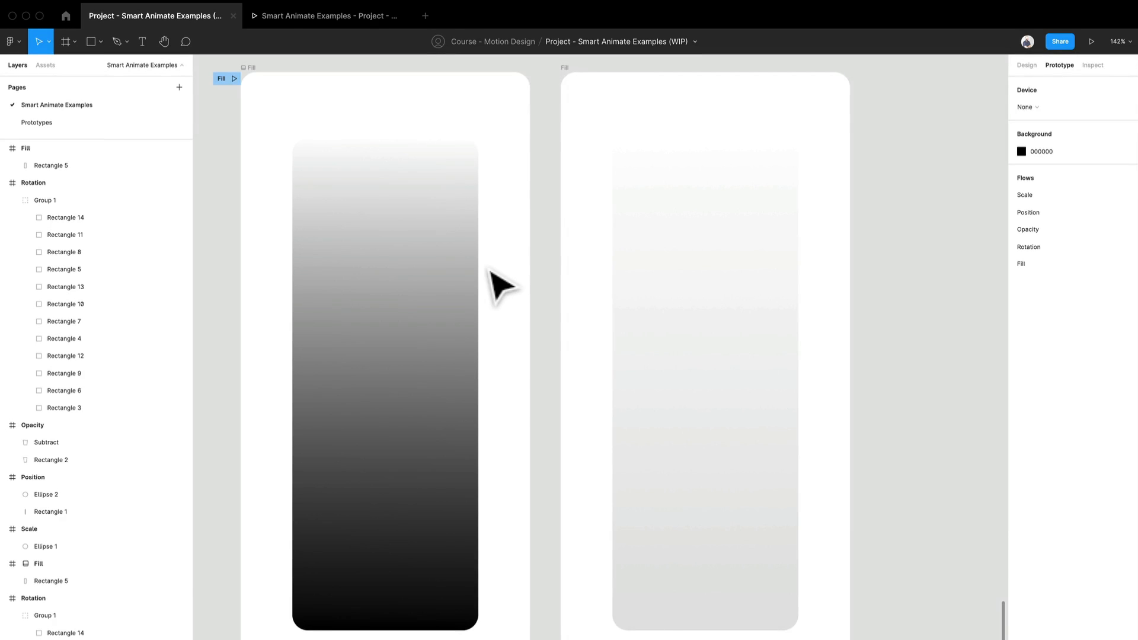
Step: Set the Fill frame with the light gradient as the file's thumbnail
{"action": "left_click", "coordinate": [36, 566]}
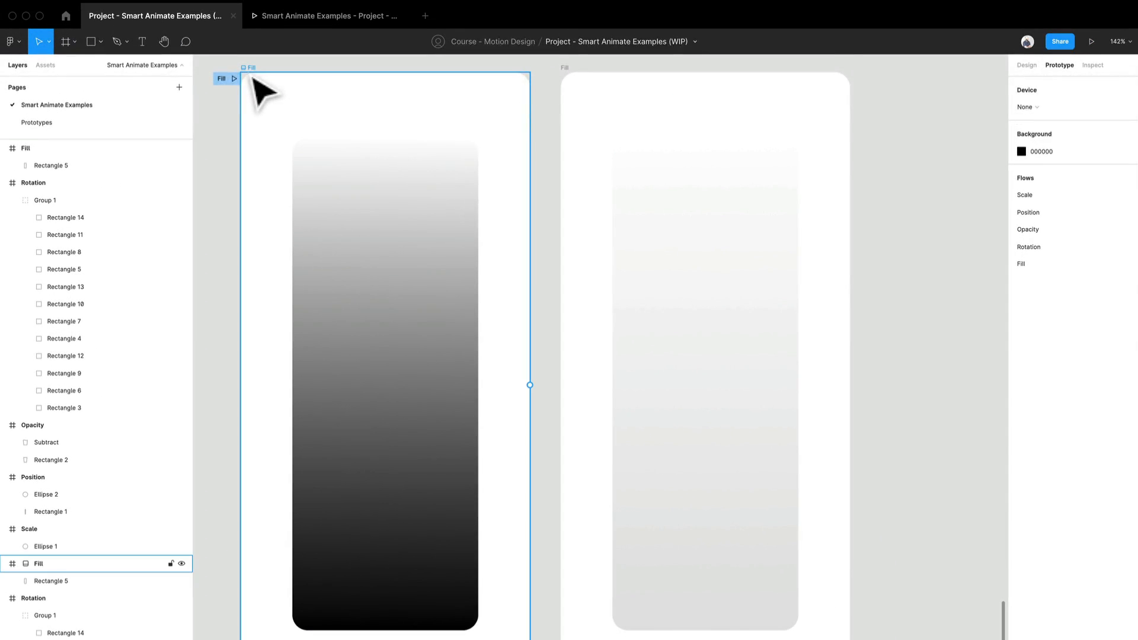
{"action": "left_click", "coordinate": [254, 80]}
{"action": "right_click", "coordinate": [244, 67]}
{"action": "left_click", "coordinate": [570, 68]}
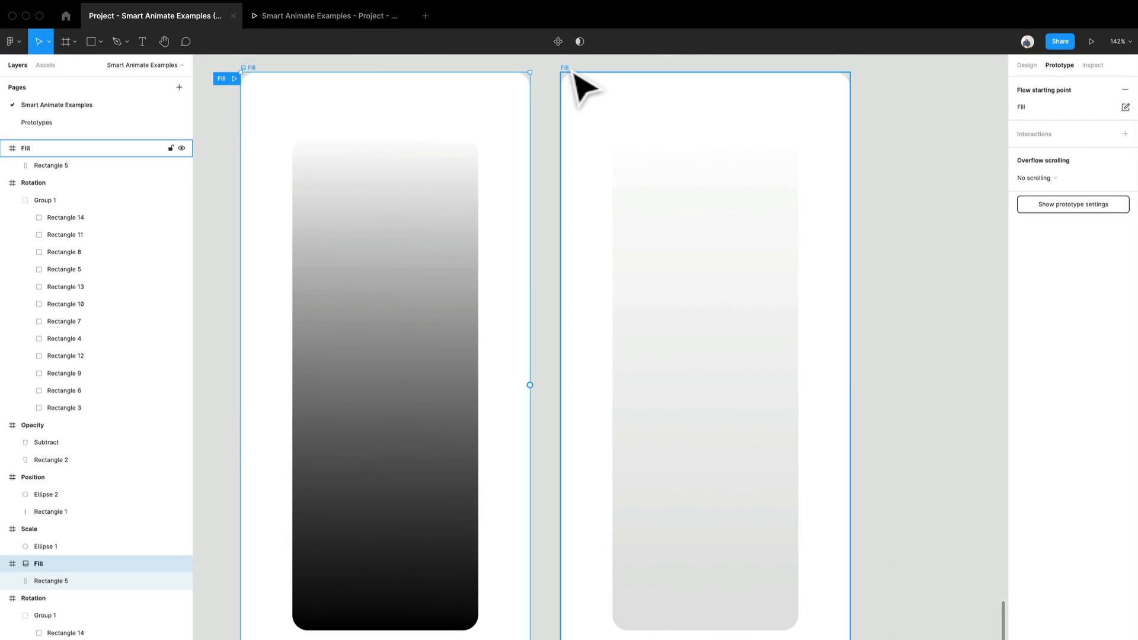
{"action": "right_click", "coordinate": [570, 67]}
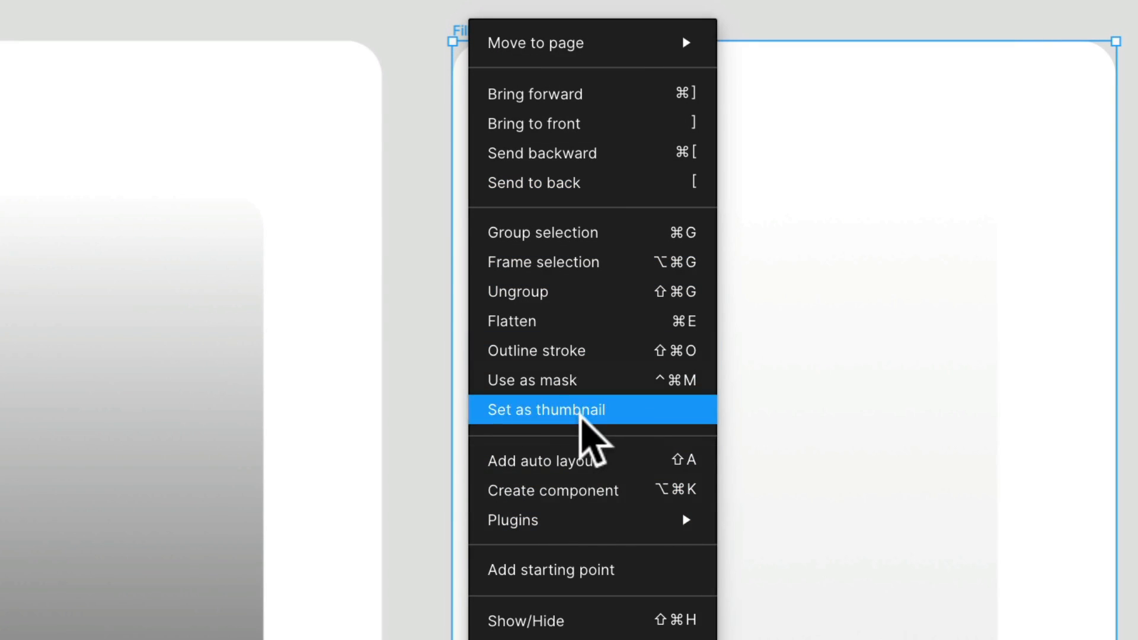
{"action": "left_click", "coordinate": [584, 412]}
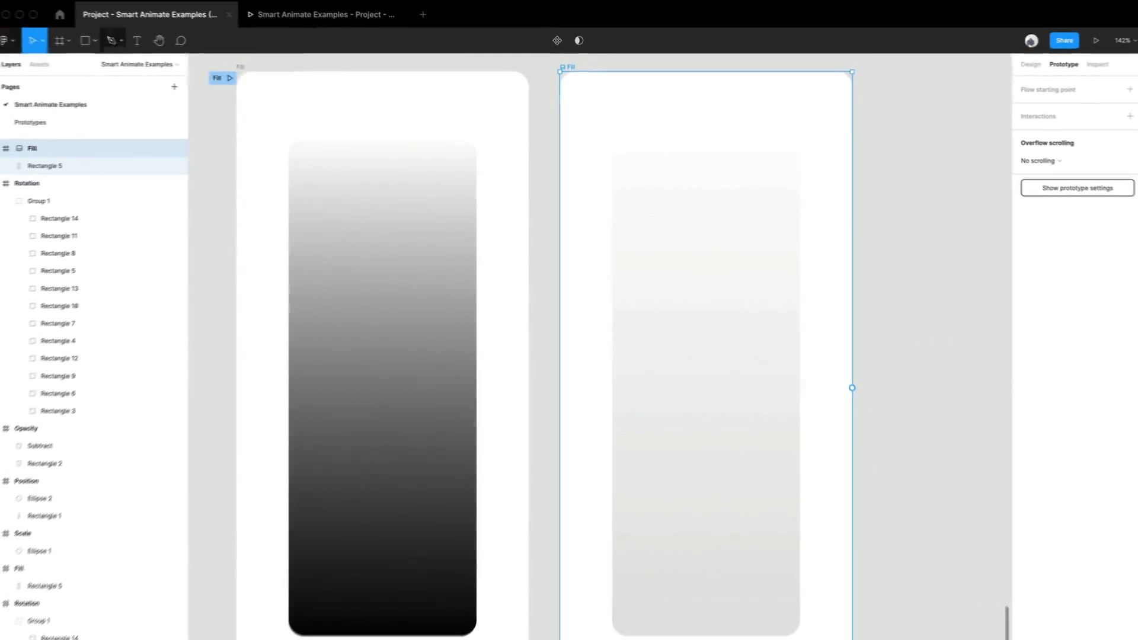
{"action": "key", "text": "super+z"}
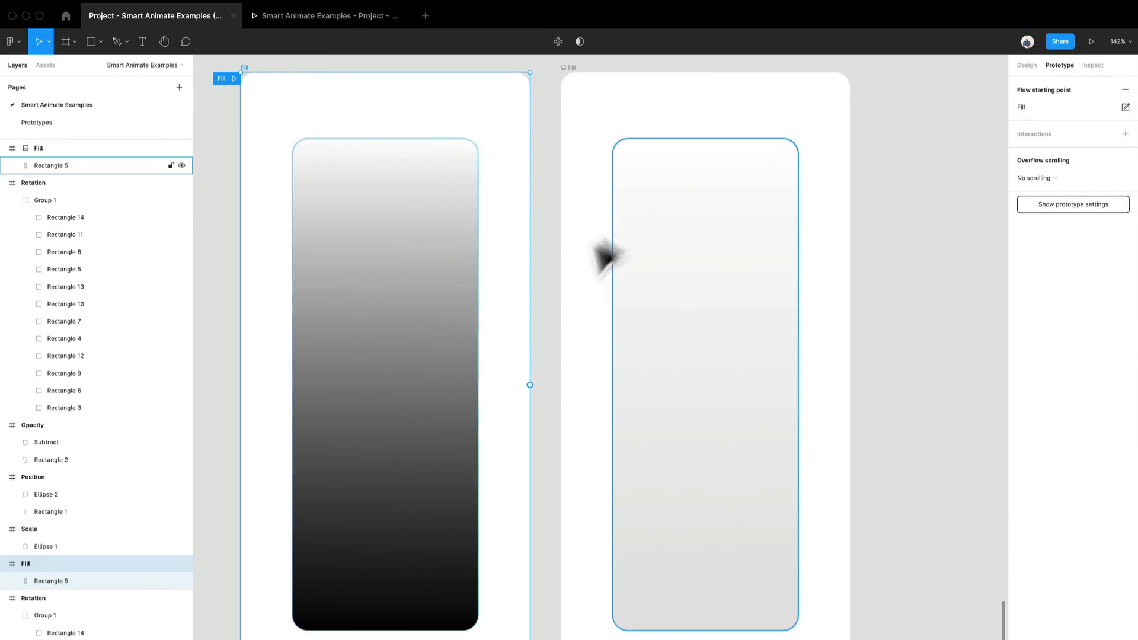
Step: Link the dark rectangle to the light Fill frame with a While hovering, Navigate to interaction using Smart animate
{"action": "left_click", "coordinate": [448, 320]}
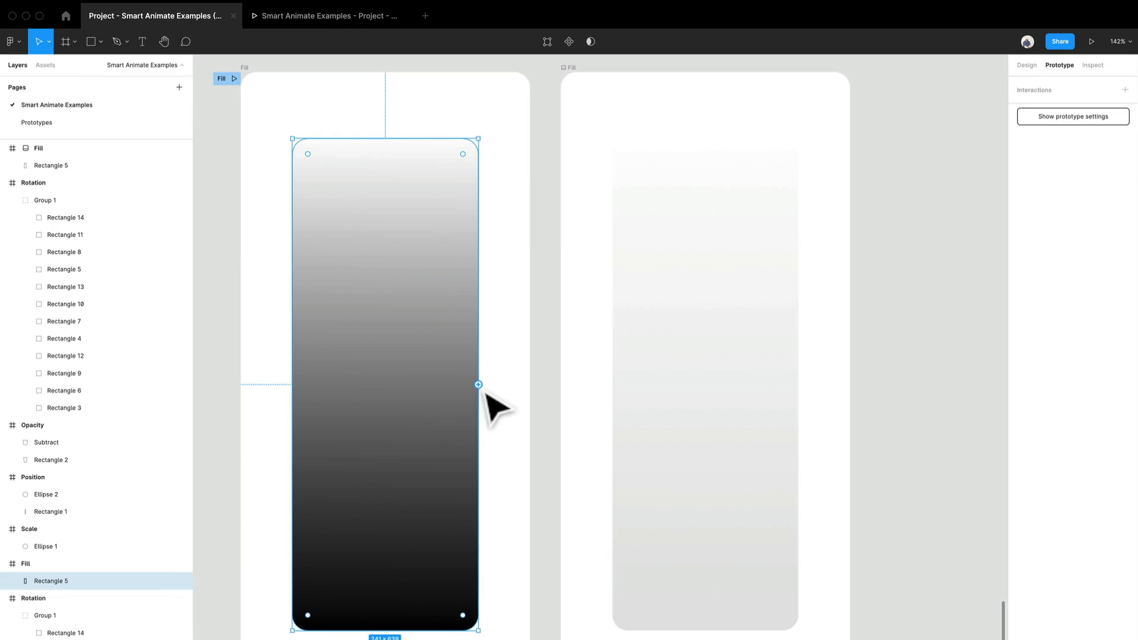
{"action": "left_click_drag", "start_coordinate": [479, 385], "coordinate": [639, 400]}
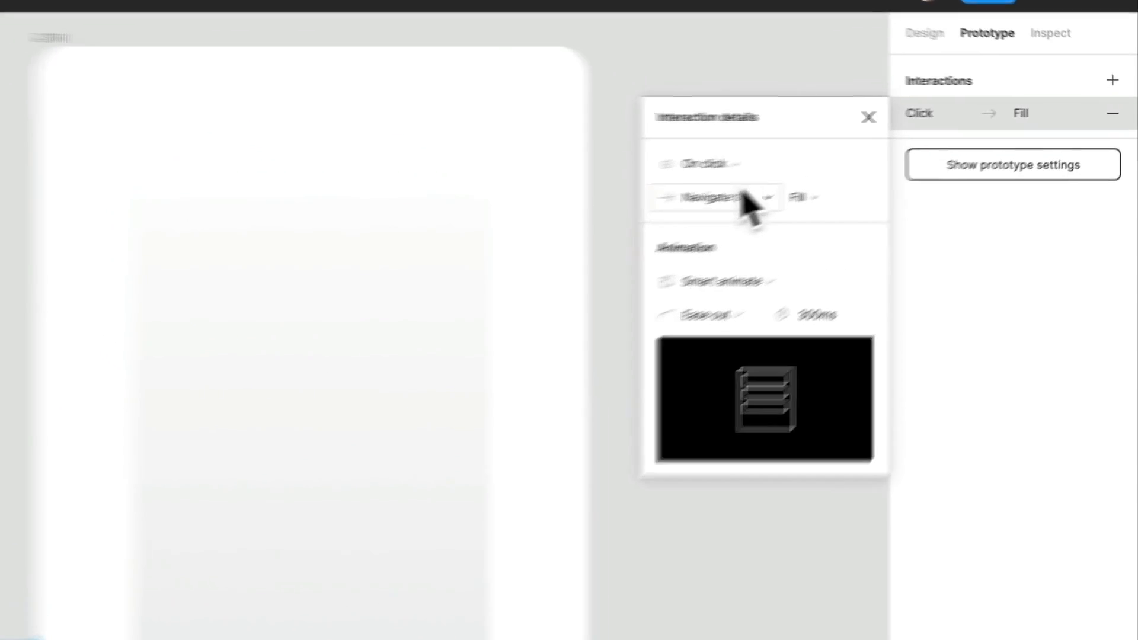
{"action": "left_click", "coordinate": [913, 134]}
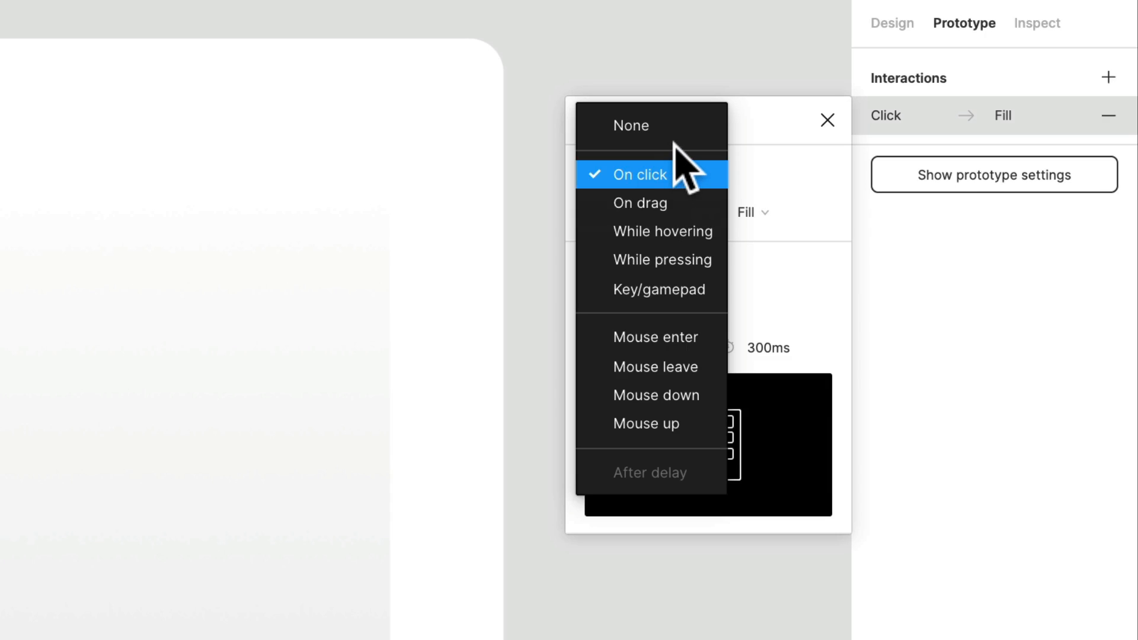
{"action": "left_click", "coordinate": [680, 233]}
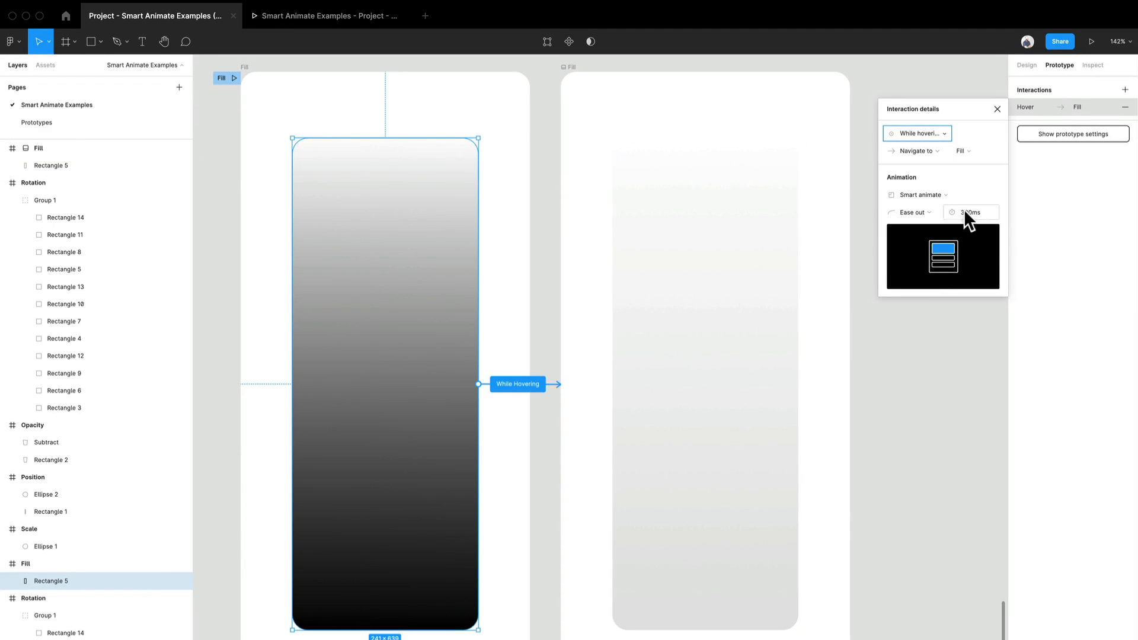
{"action": "left_click", "coordinate": [937, 195]}
{"action": "left_click", "coordinate": [938, 194]}
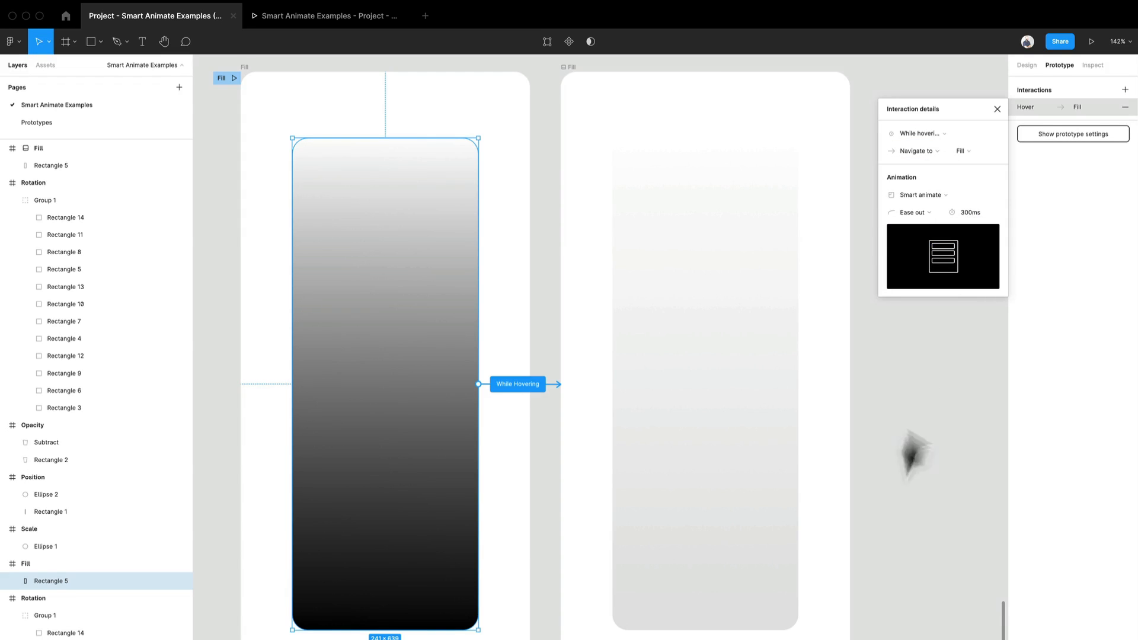
{"action": "left_click", "coordinate": [889, 477]}
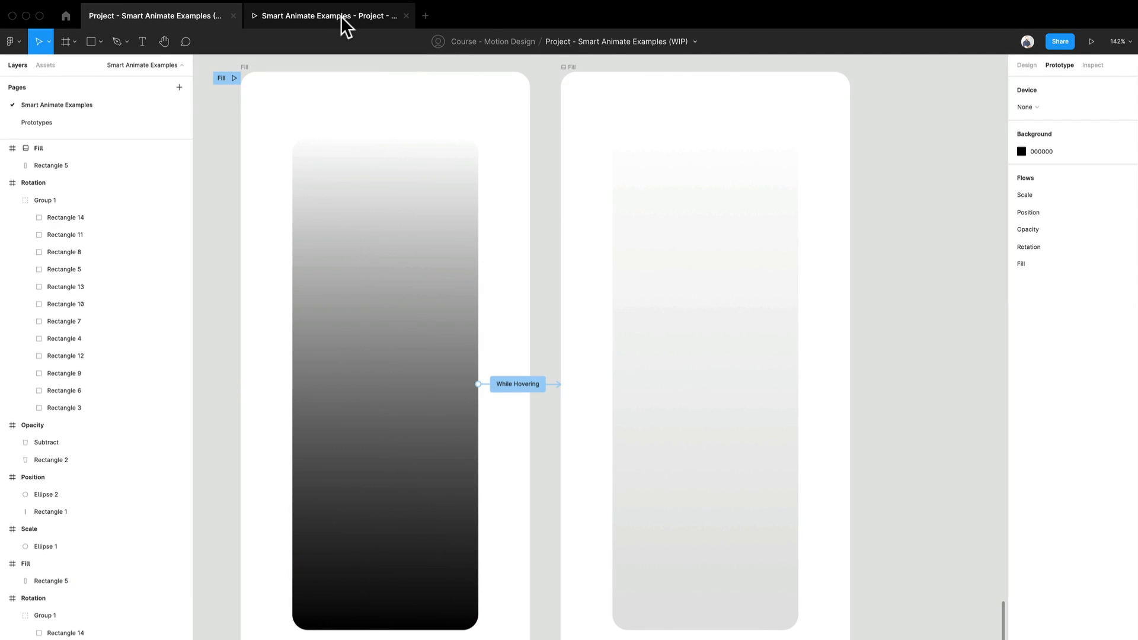
Step: Present the prototype, preview the Fill flow's hover transition on the dark rectangle, and return to the design file
{"action": "left_click", "coordinate": [1093, 46]}
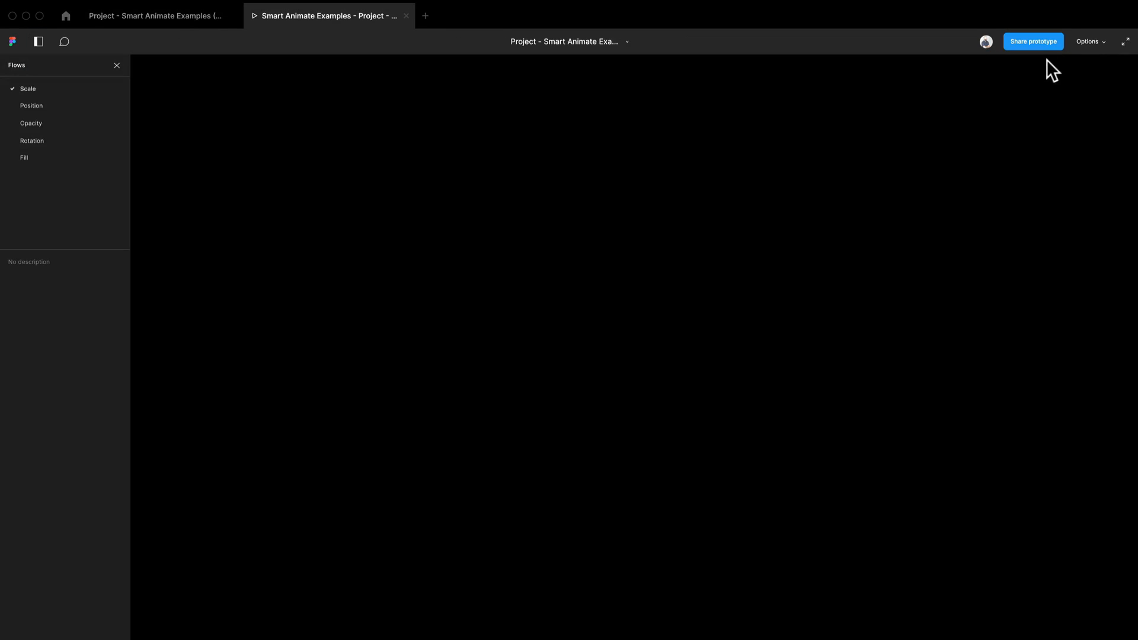
{"action": "left_click", "coordinate": [59, 123]}
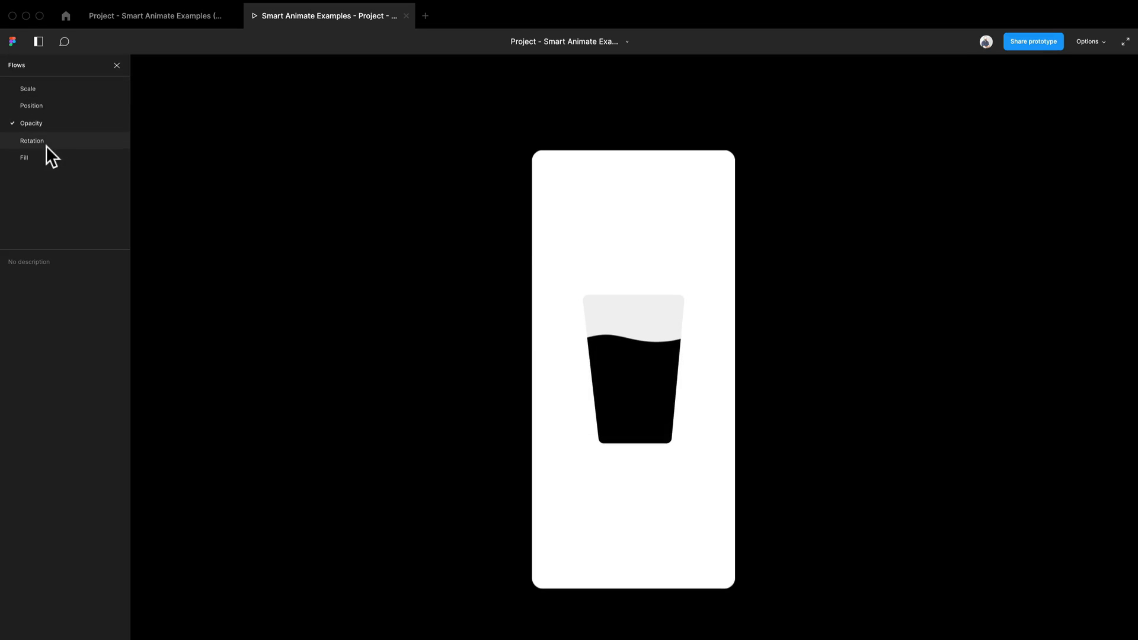
{"action": "left_click", "coordinate": [39, 158]}
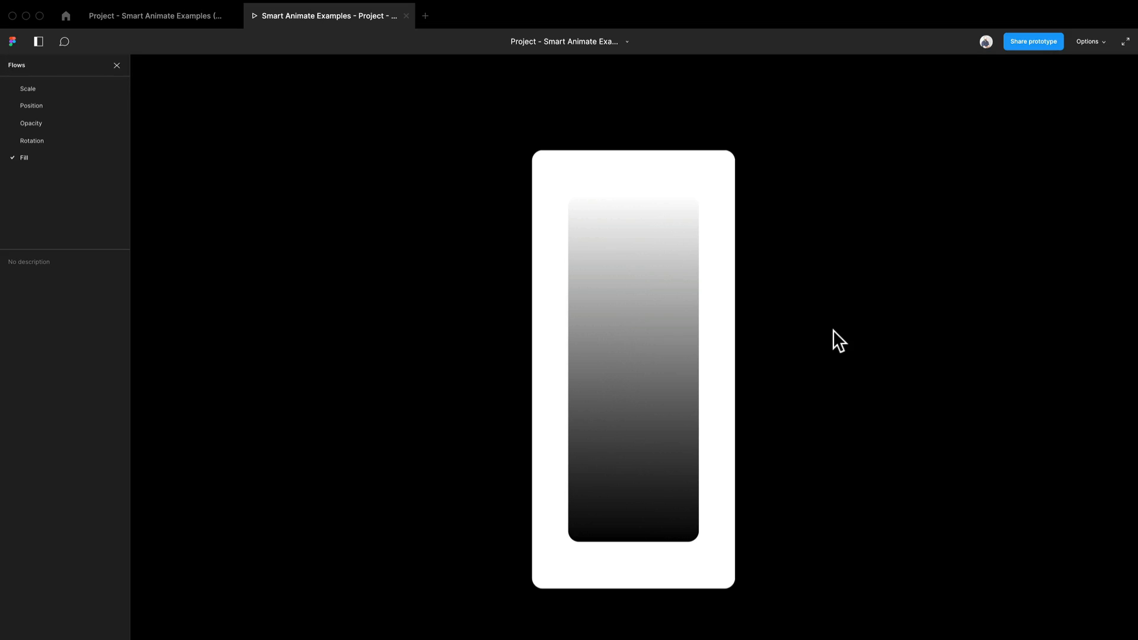
{"action": "mouse_move", "coordinate": [673, 357]}
{"action": "left_click", "coordinate": [201, 19]}
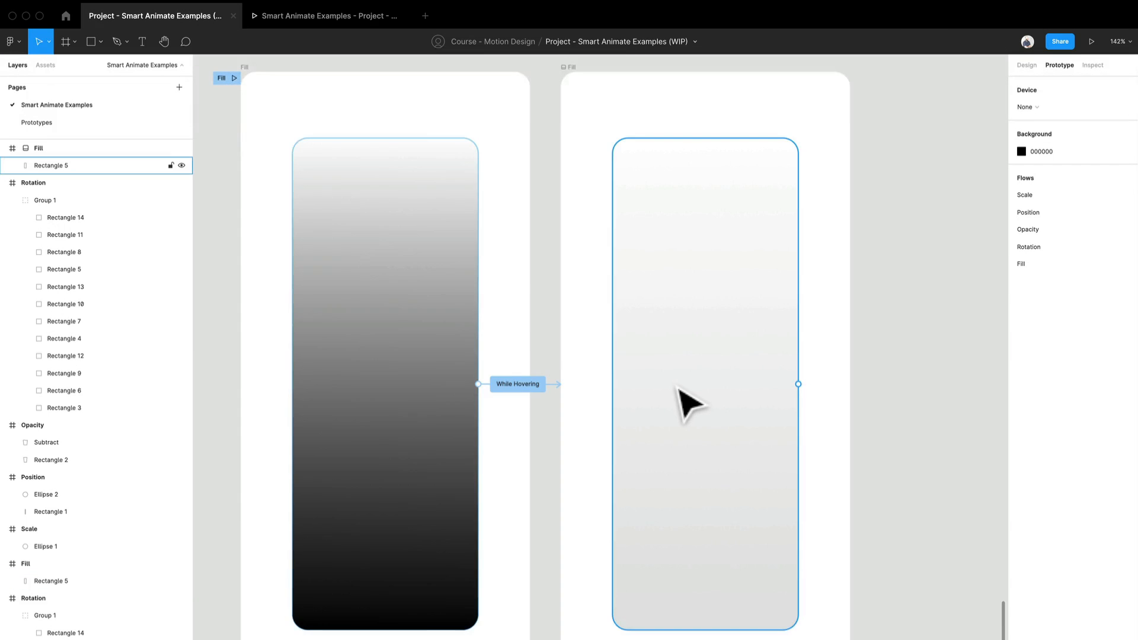
Step: Add an iPhone 11 Pro / X frame and position it well to the right of the two Fill frames
{"action": "scroll", "coordinate": [677, 388], "scroll_direction": "down", "scroll_amount": 3}
{"action": "scroll", "coordinate": [774, 421], "scroll_direction": "right", "scroll_amount": 4}
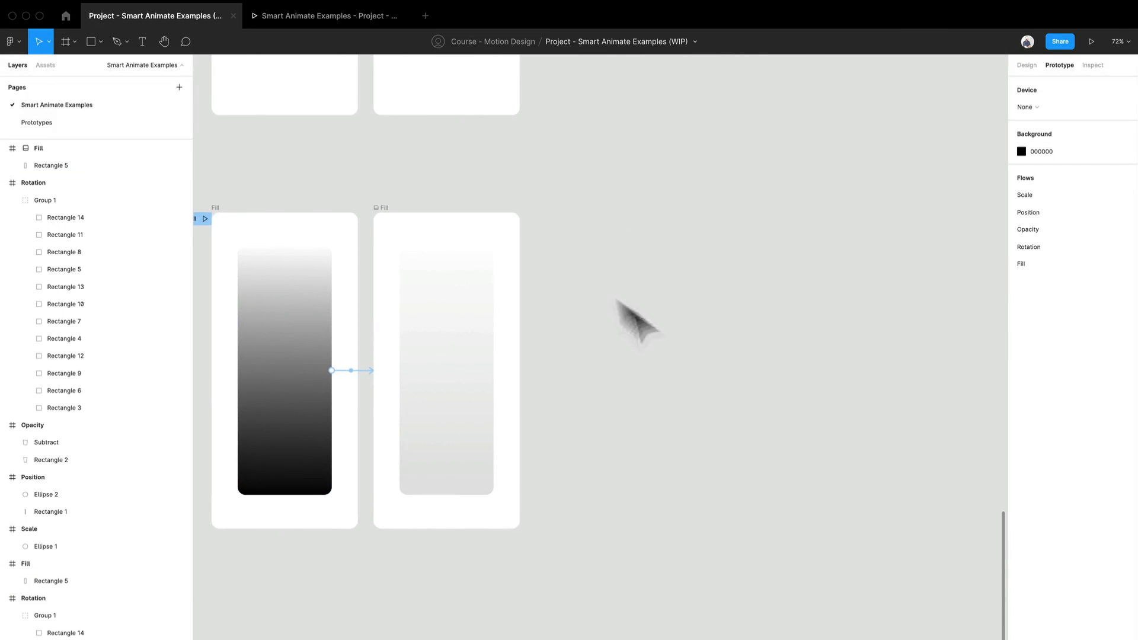
{"action": "scroll", "coordinate": [582, 322], "scroll_direction": "down", "scroll_amount": 5}
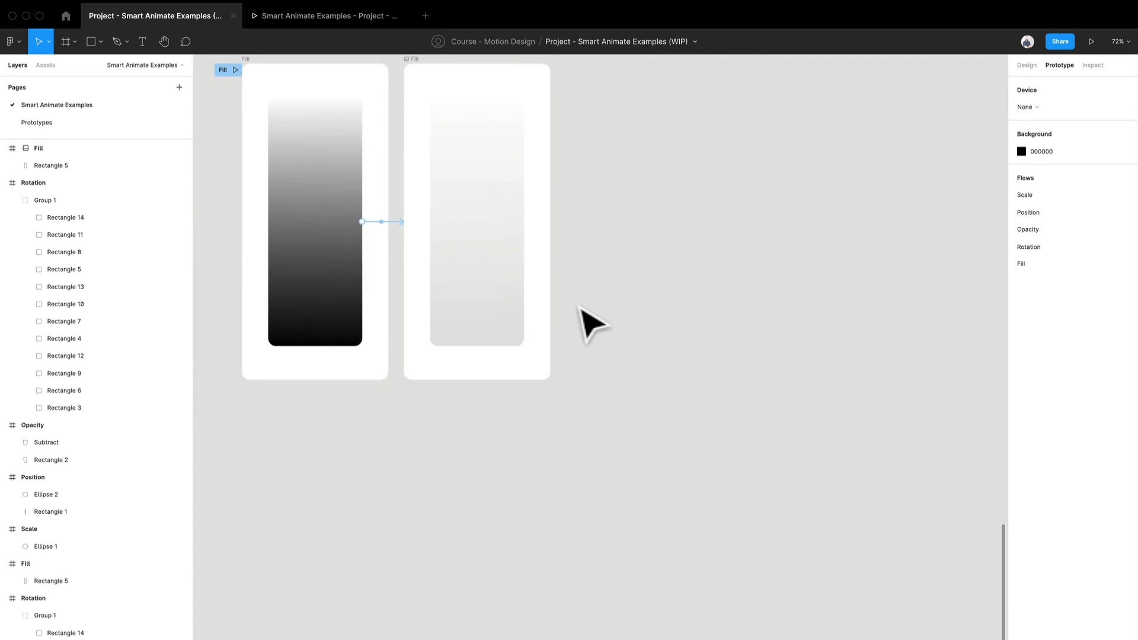
{"action": "scroll", "coordinate": [610, 541], "scroll_direction": "left", "scroll_amount": 4}
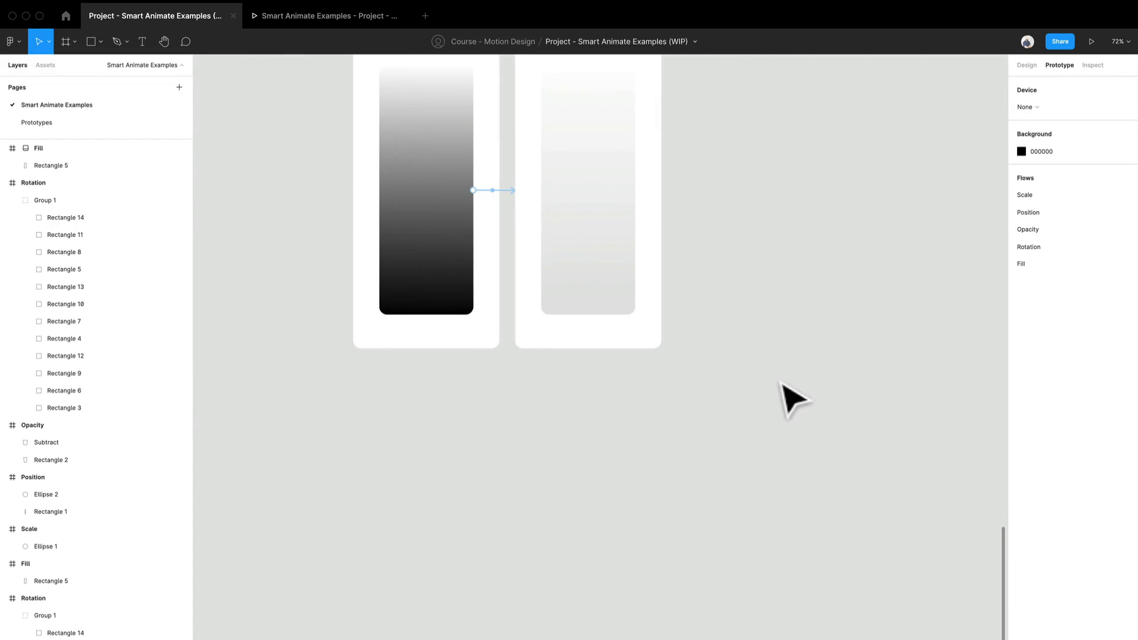
{"action": "left_click_drag", "start_coordinate": [799, 439], "coordinate": [803, 488]}
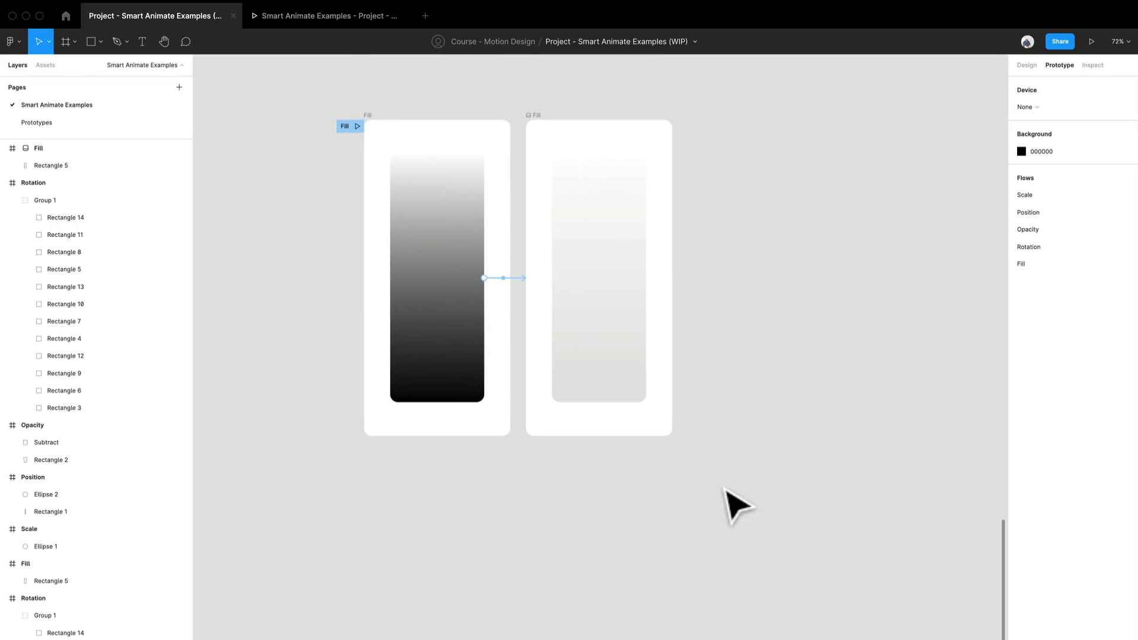
{"action": "key", "text": "f"}
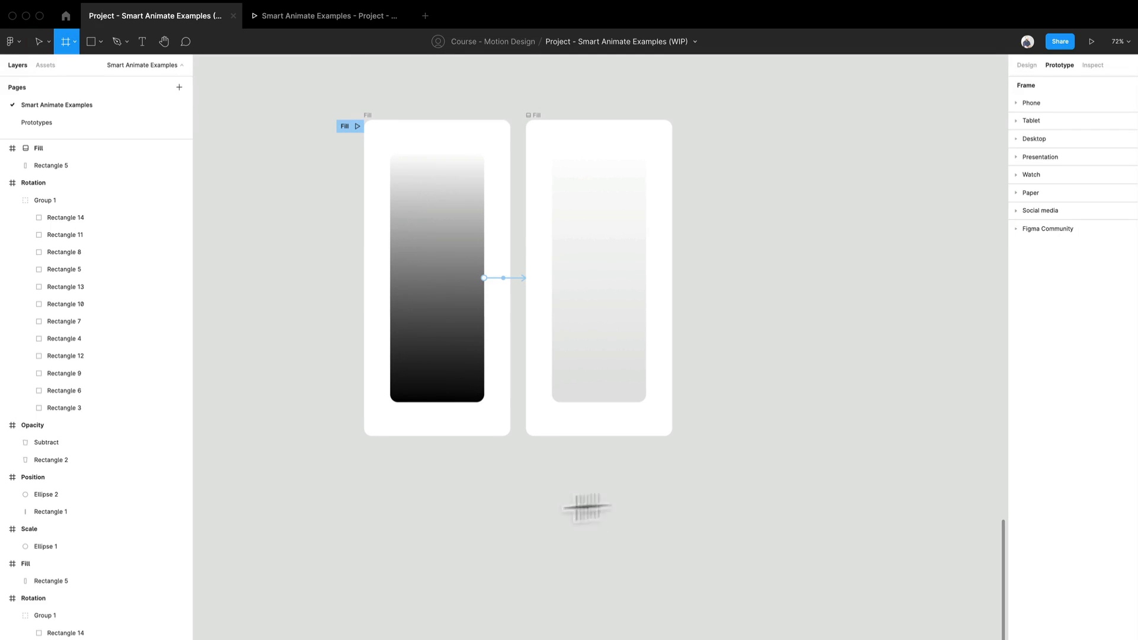
{"action": "left_click", "coordinate": [1035, 103]}
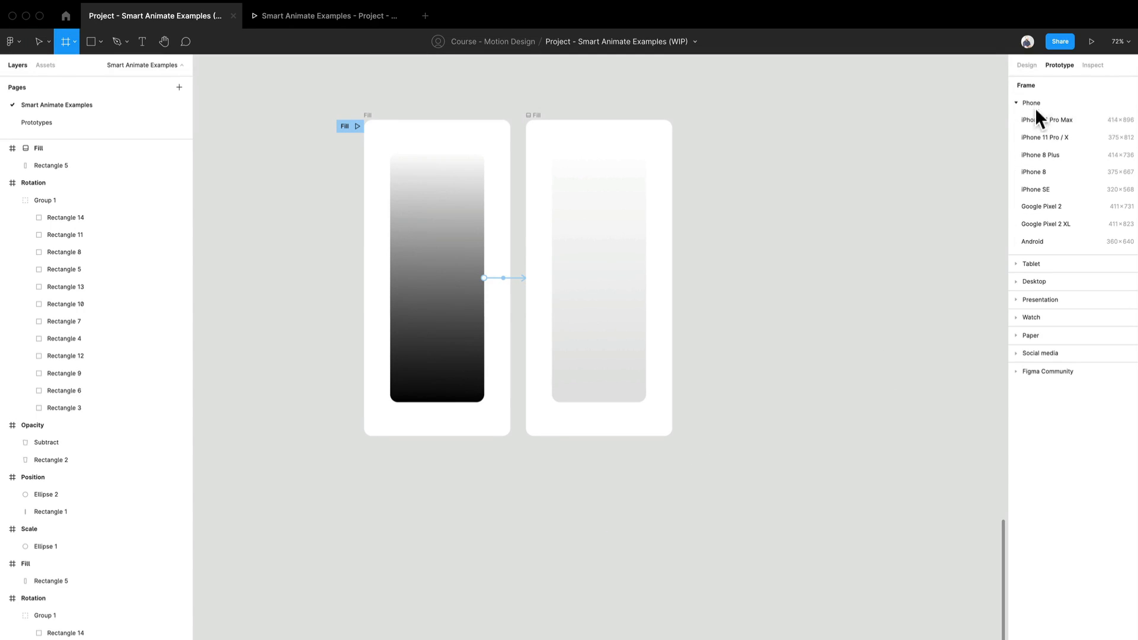
{"action": "left_click", "coordinate": [1061, 135]}
{"action": "left_click_drag", "start_coordinate": [895, 279], "coordinate": [716, 261]}
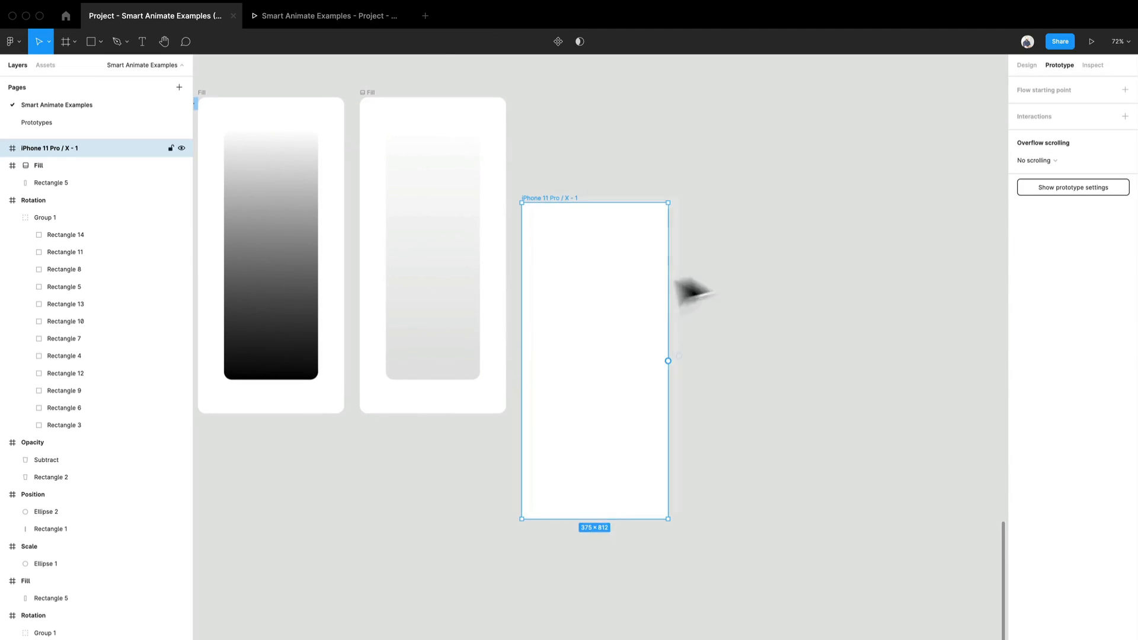
{"action": "left_click_drag", "start_coordinate": [658, 282], "coordinate": [889, 201]}
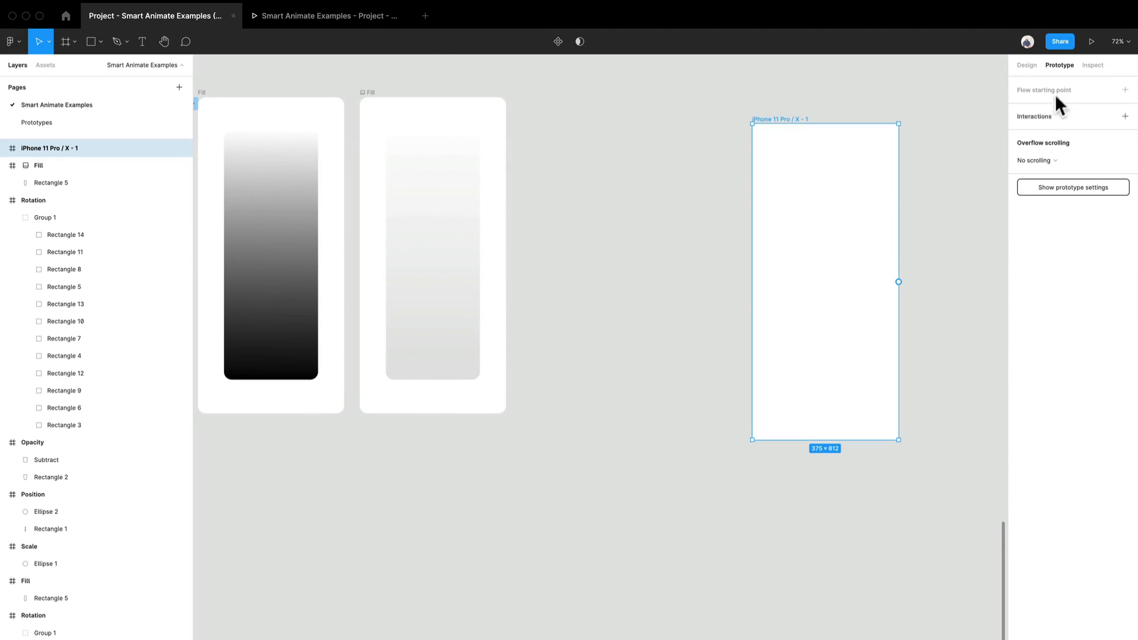
Step: Switch to design editing and add a text box about 145 × 47 reading "Hover" in the new phone frame
{"action": "left_click", "coordinate": [1024, 66]}
{"action": "left_click_drag", "start_coordinate": [943, 256], "coordinate": [841, 253]}
{"action": "scroll", "coordinate": [747, 288], "scroll_direction": "up", "scroll_amount": 1}
{"action": "scroll", "coordinate": [752, 300], "scroll_direction": "up", "scroll_amount": 10}
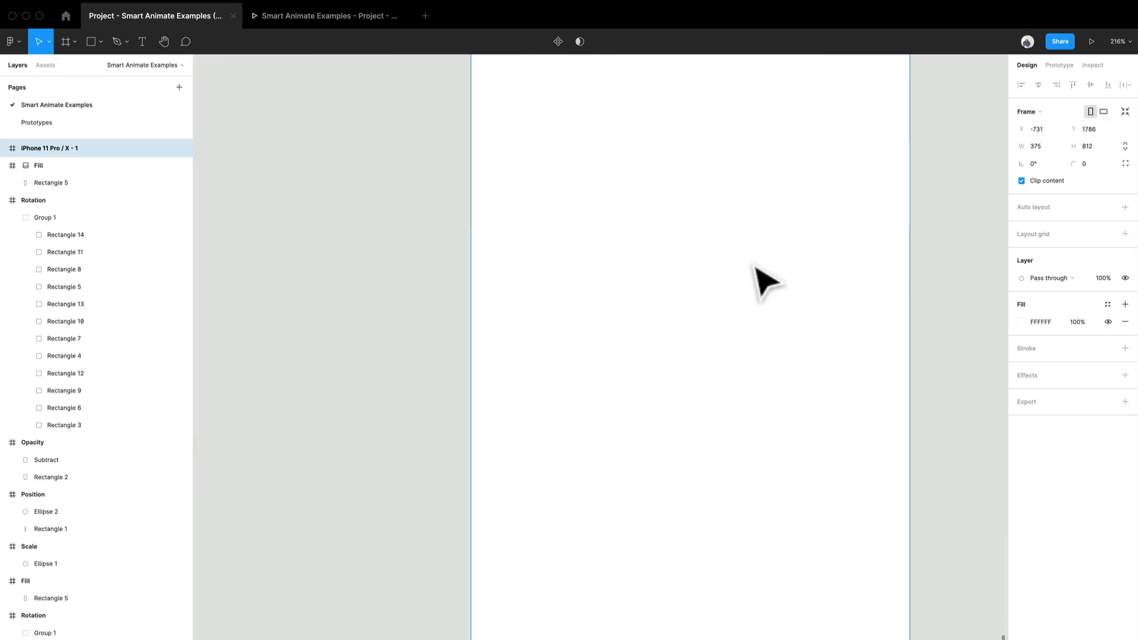
{"action": "left_click_drag", "start_coordinate": [757, 279], "coordinate": [670, 541]}
{"action": "left_click_drag", "start_coordinate": [654, 393], "coordinate": [652, 417]}
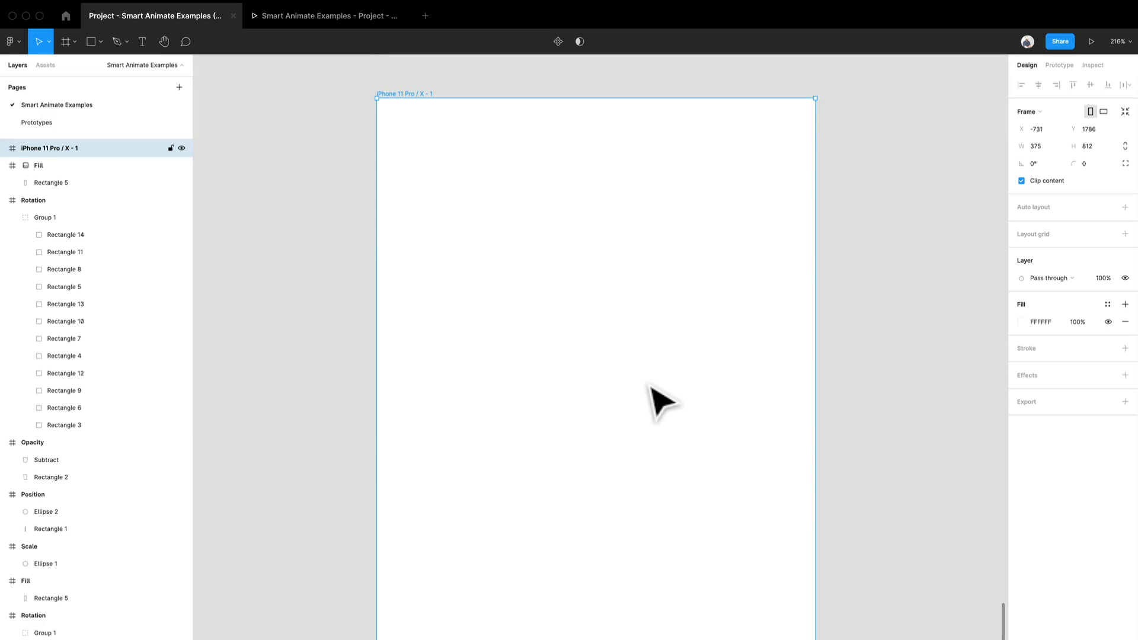
{"action": "key", "text": "t"}
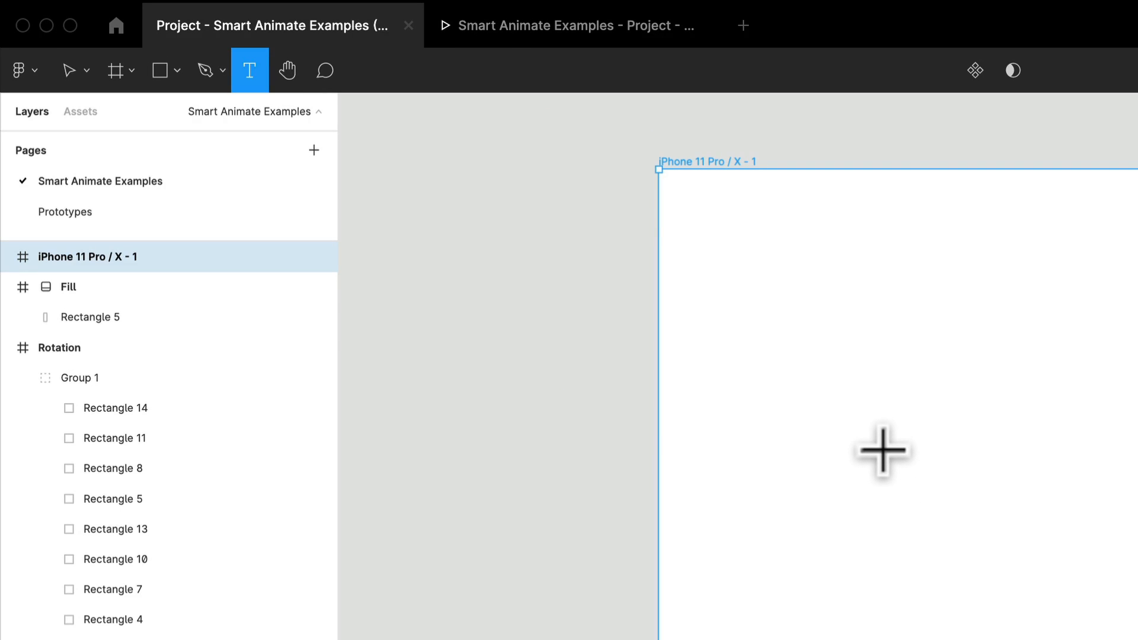
{"action": "left_click_drag", "start_coordinate": [860, 425], "coordinate": [1137, 523]}
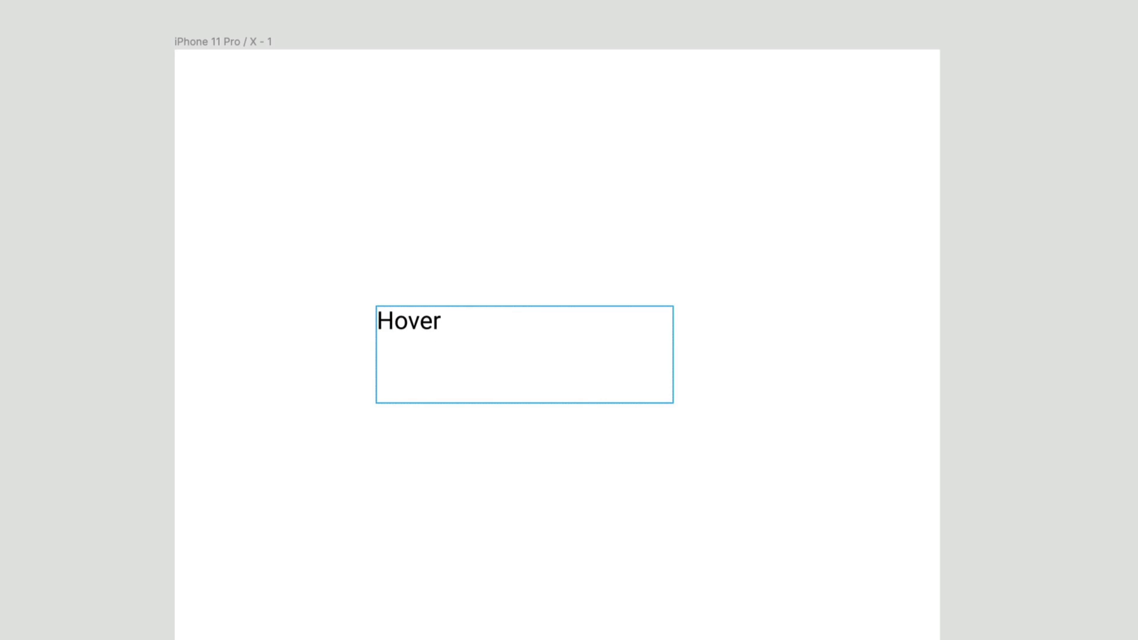
{"action": "type", "text": "Hover"}
{"action": "key", "text": "Escape"}
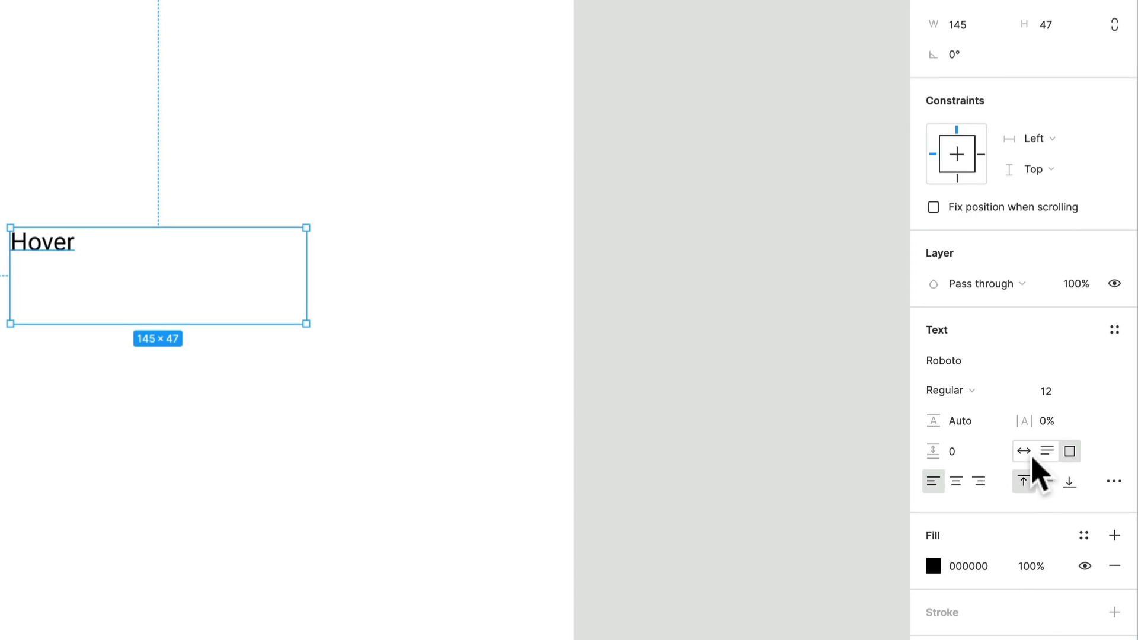
Step: Set the Hover text to auto width, centred alignment and size 18, and move it to about X 176, Y 132
{"action": "left_click", "coordinate": [1026, 455]}
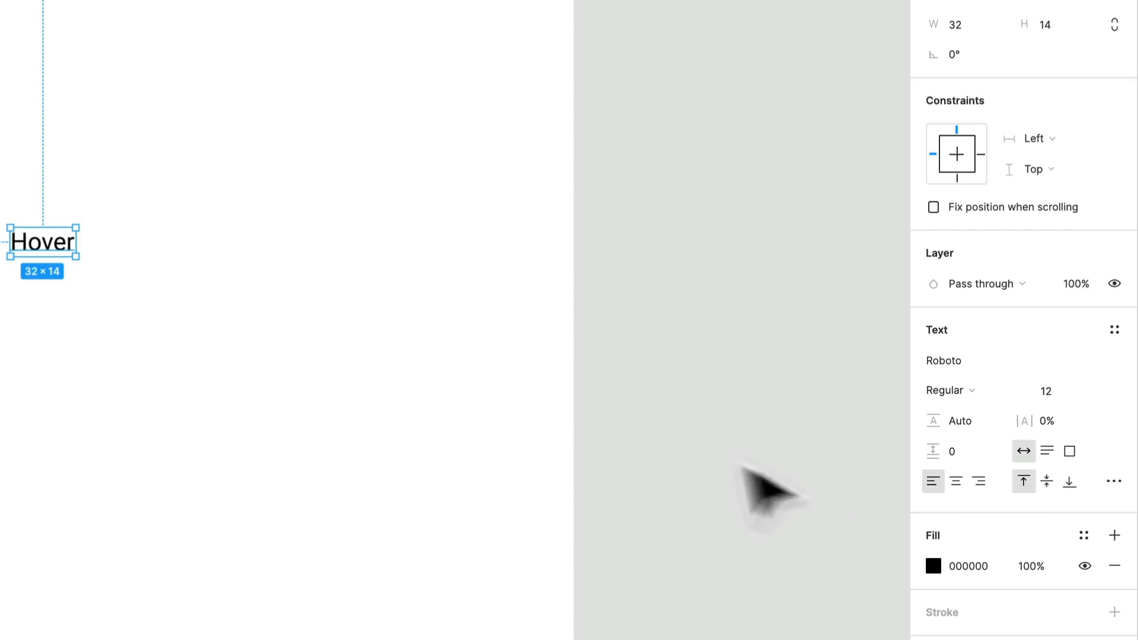
{"action": "left_click", "coordinate": [956, 481]}
{"action": "scroll", "coordinate": [77, 255], "scroll_direction": "up", "scroll_amount": 3}
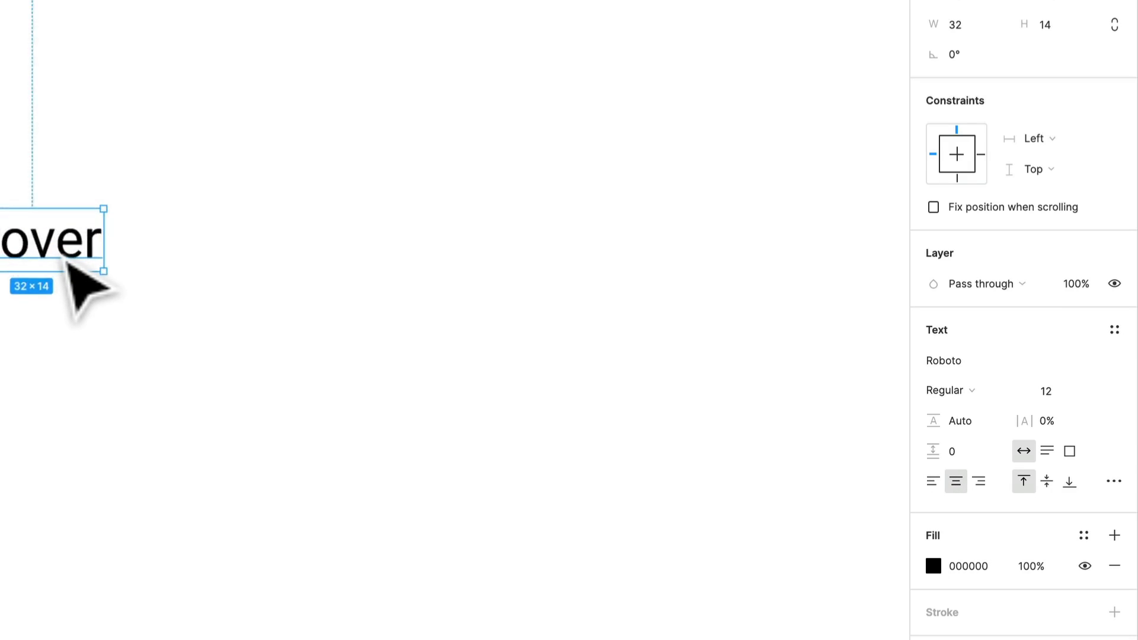
{"action": "left_click", "coordinate": [1090, 391]}
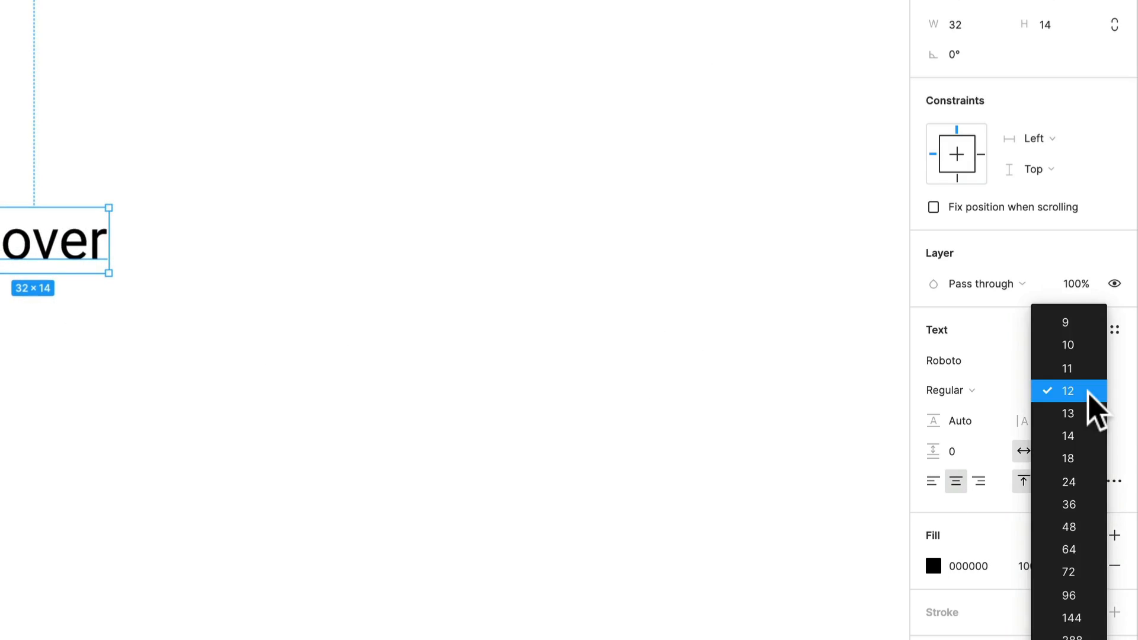
{"action": "left_click", "coordinate": [1093, 458]}
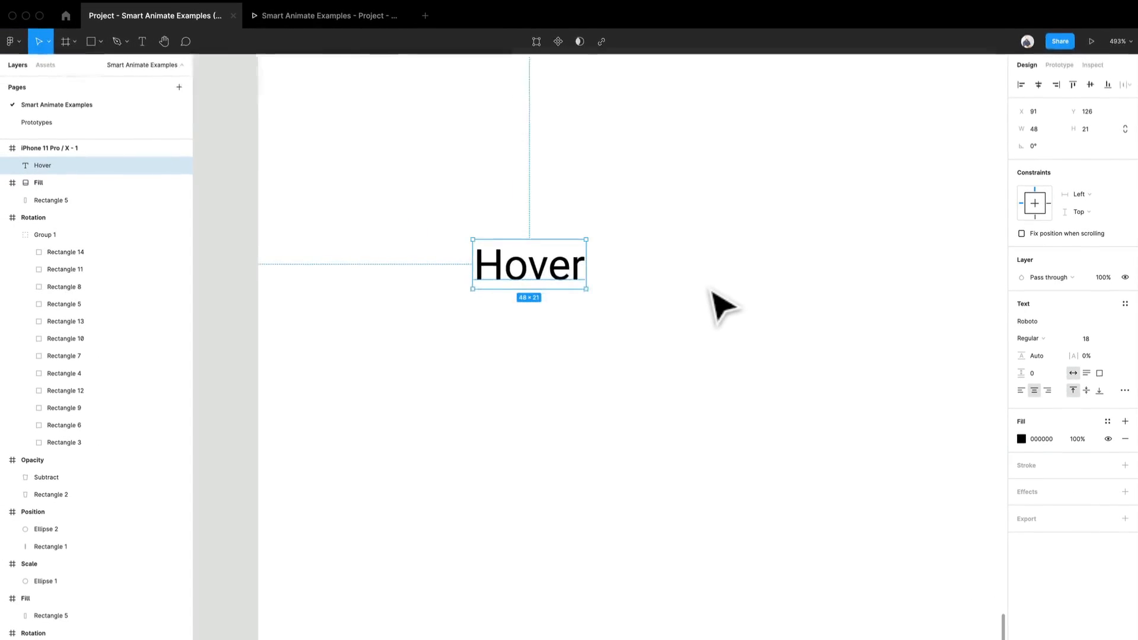
{"action": "scroll", "coordinate": [711, 291], "scroll_direction": "down", "scroll_amount": 2}
{"action": "left_click_drag", "start_coordinate": [712, 291], "coordinate": [539, 391]}
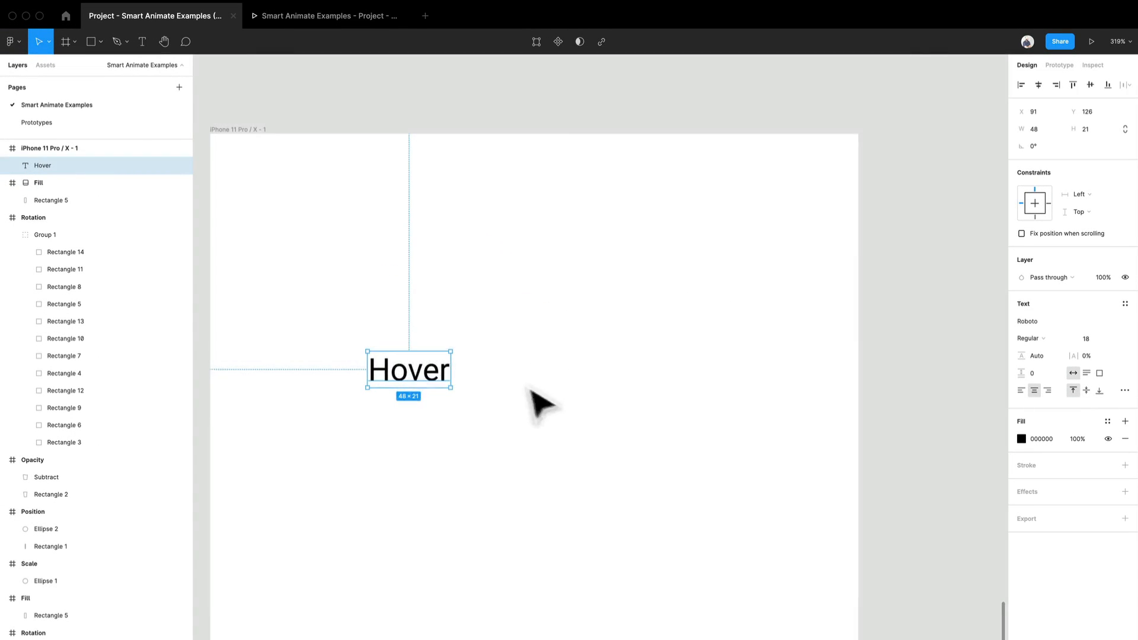
{"action": "left_click_drag", "start_coordinate": [424, 385], "coordinate": [570, 395]}
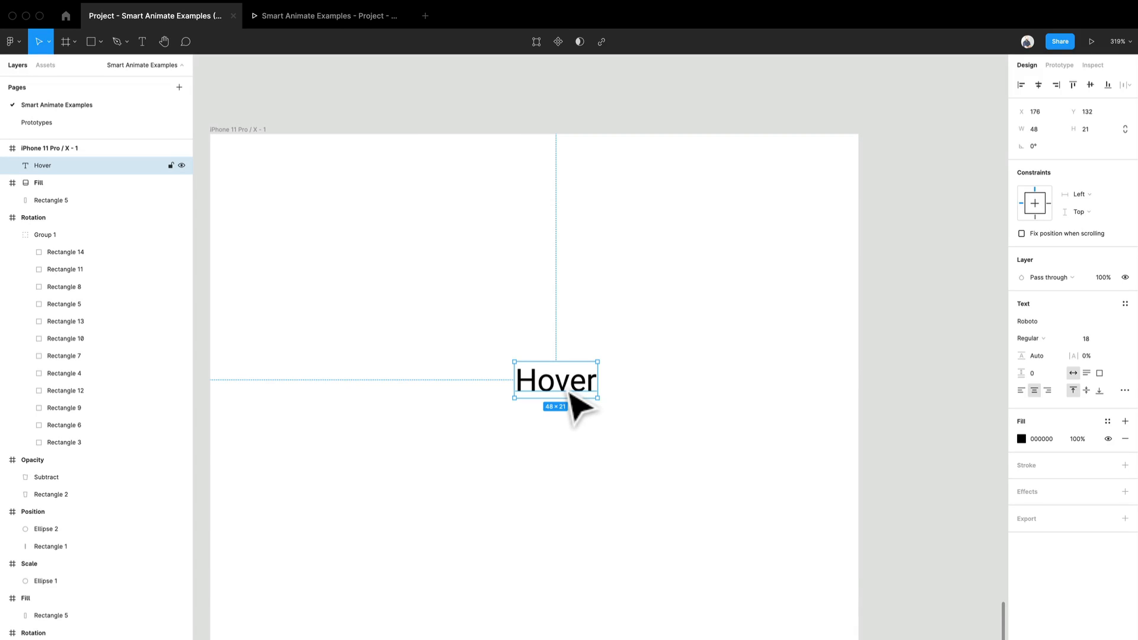
{"action": "left_click", "coordinate": [520, 335]}
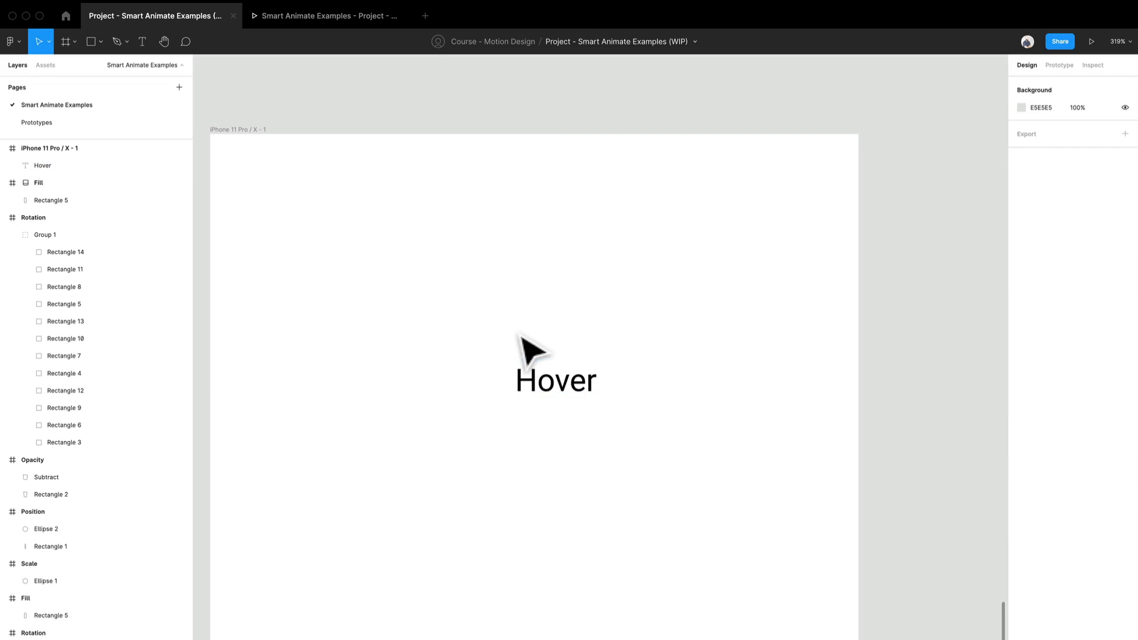
Step: Draw a nested frame about 86 × 34 just above the Hover text and give it a solid C0C0C0 fill
{"action": "key", "text": "f"}
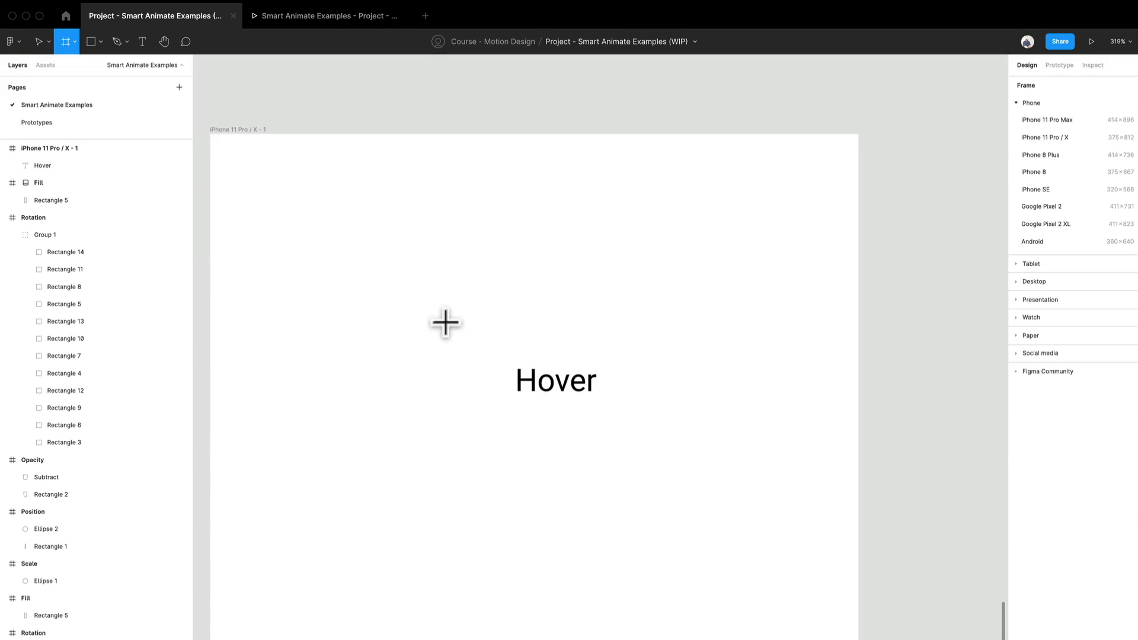
{"action": "left_click_drag", "start_coordinate": [435, 304], "coordinate": [584, 362]}
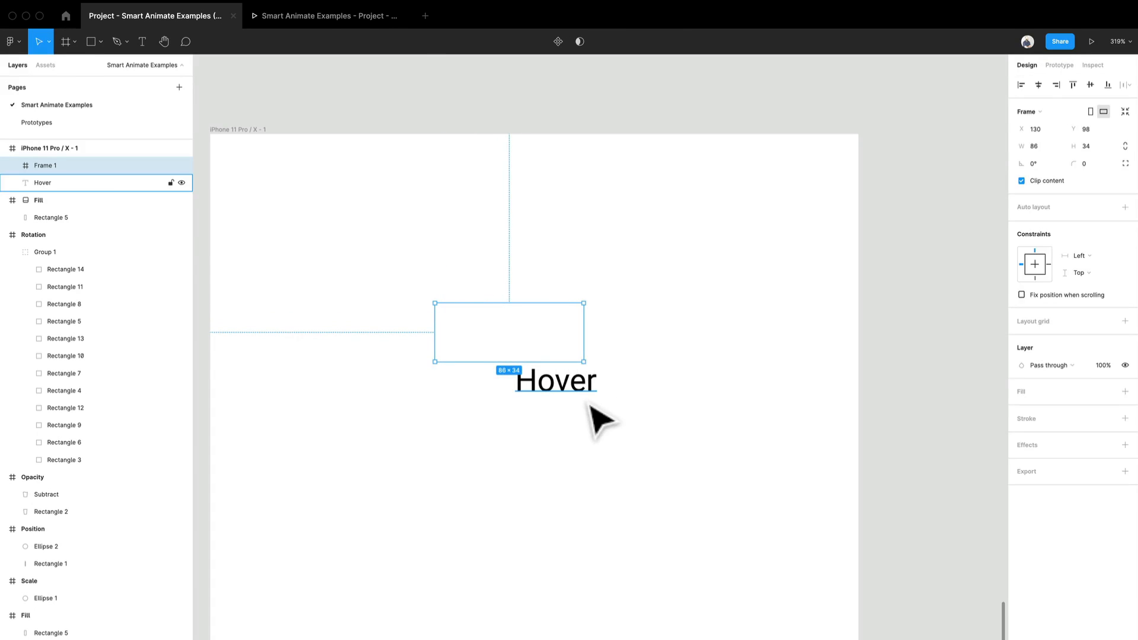
{"action": "left_click", "coordinate": [589, 401]}
{"action": "left_click", "coordinate": [510, 344]}
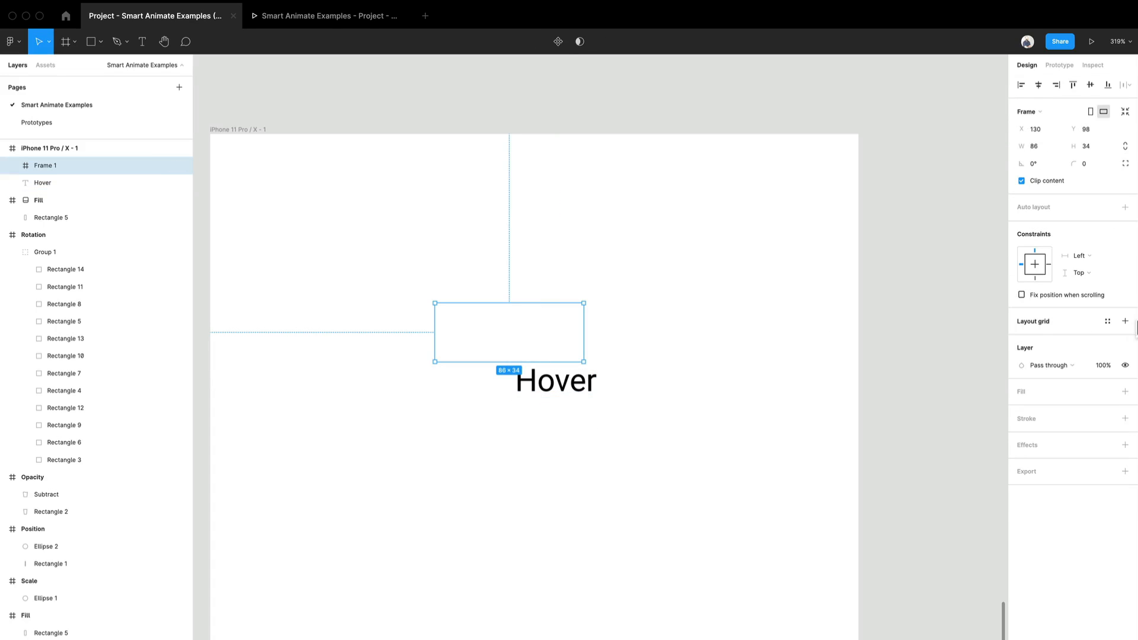
{"action": "left_click", "coordinate": [1125, 392]}
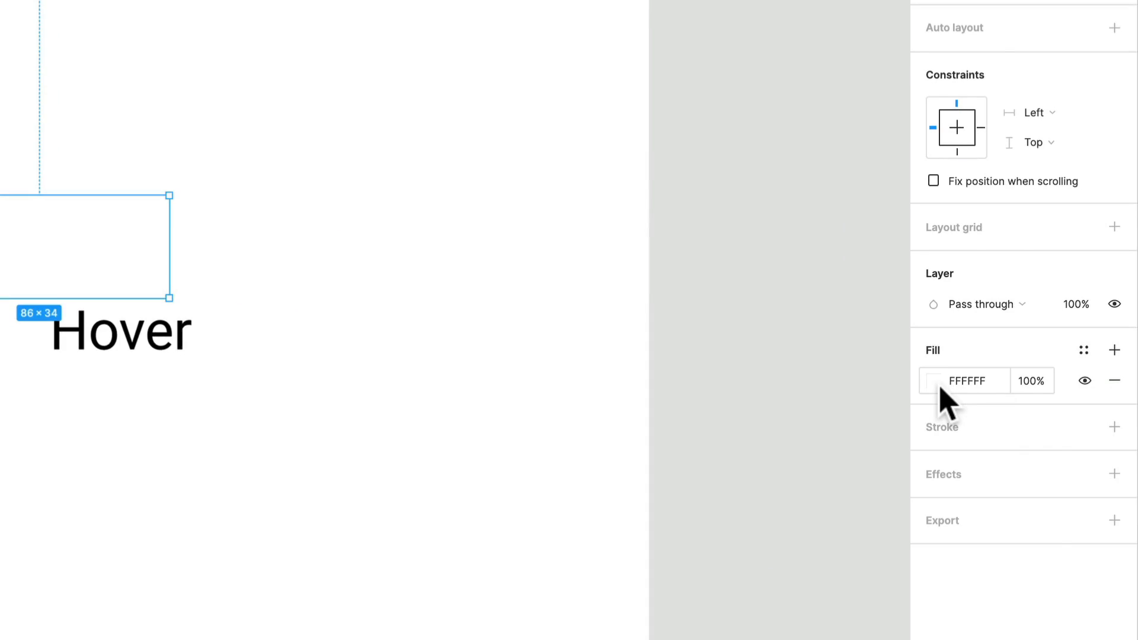
{"action": "left_click", "coordinate": [937, 384]}
{"action": "left_click_drag", "start_coordinate": [765, 442], "coordinate": [680, 430]}
{"action": "left_click_drag", "start_coordinate": [767, 408], "coordinate": [730, 361]}
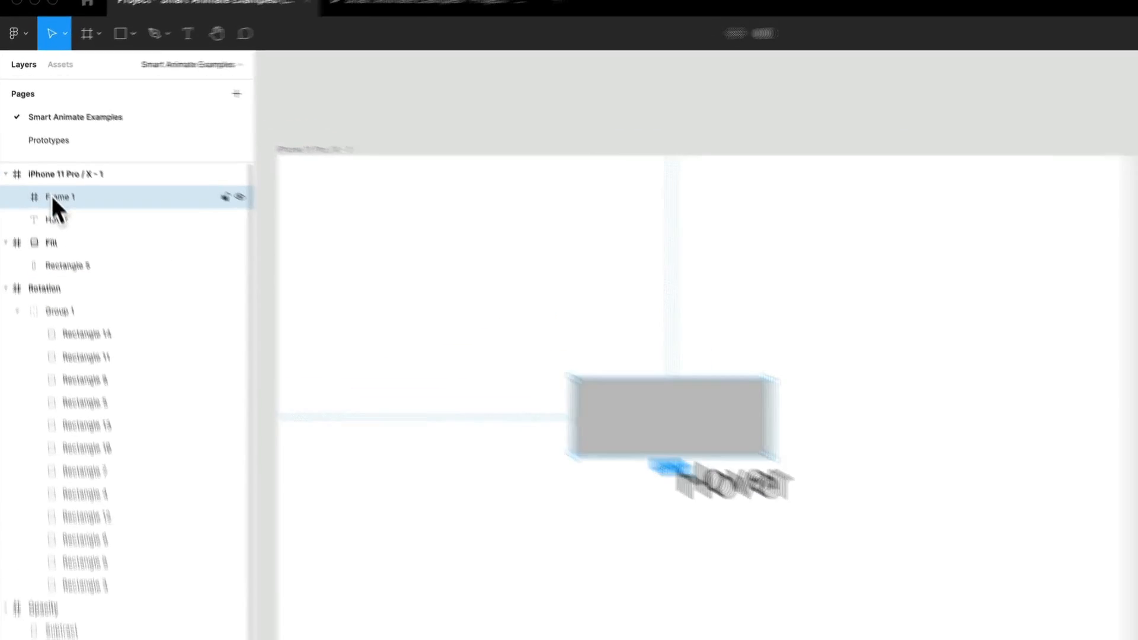
Step: Rename the grey frame as Button and centre the Hover text inside it
{"action": "double_click", "coordinate": [53, 197]}
{"action": "type", "text": "B"}
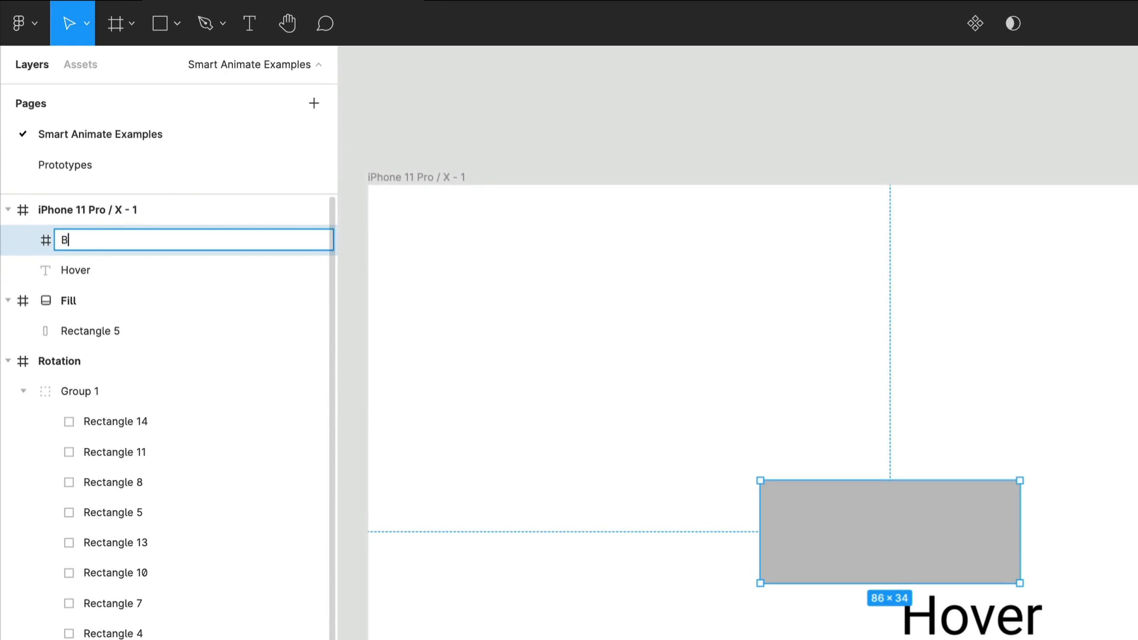
{"action": "type", "text": "utton"}
{"action": "key", "text": "Return"}
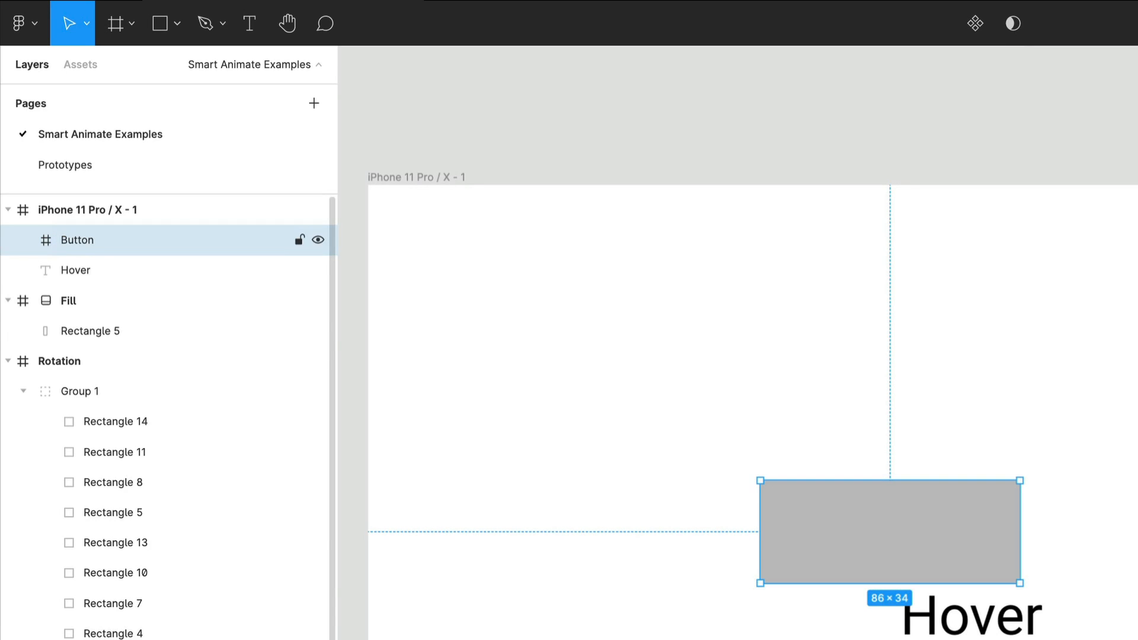
{"action": "left_click", "coordinate": [963, 634]}
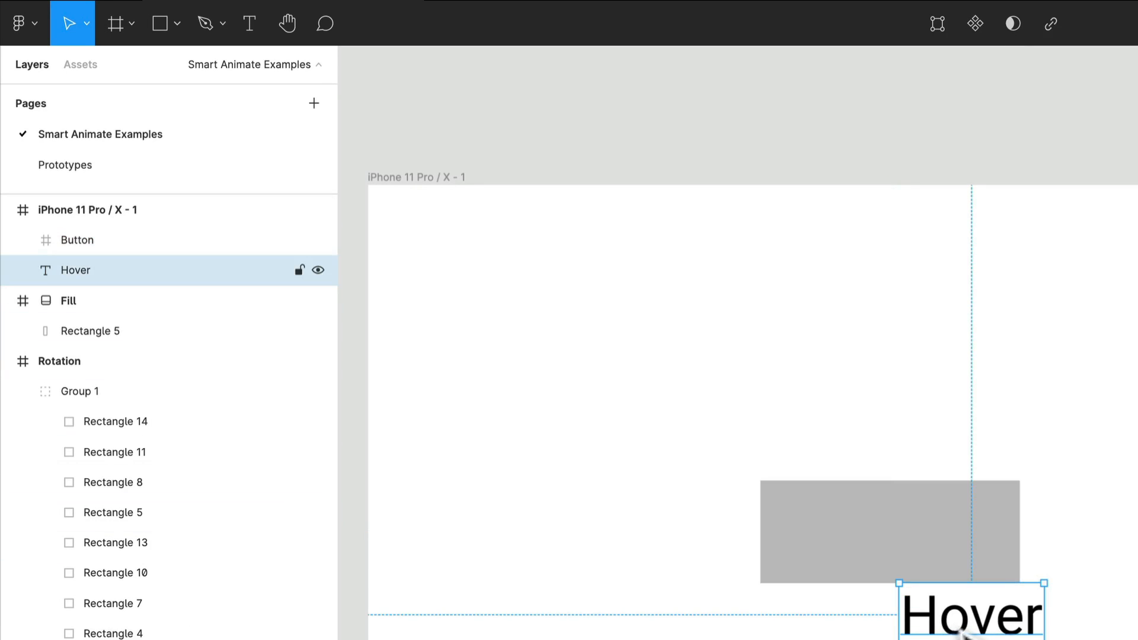
{"action": "left_click_drag", "start_coordinate": [963, 635], "coordinate": [886, 554]}
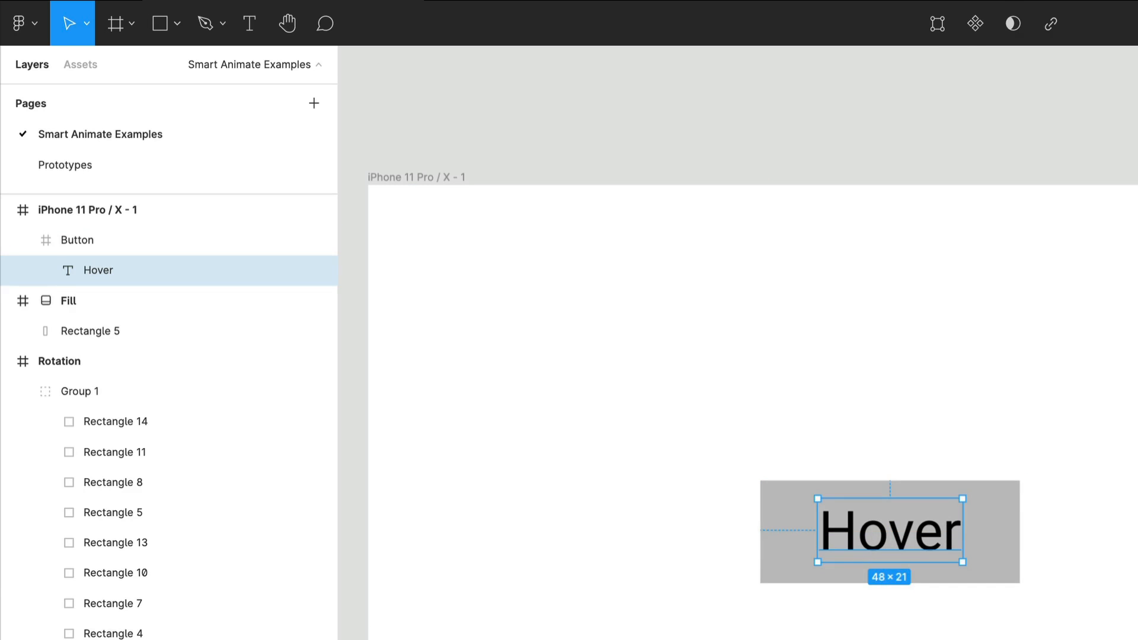
Step: Move the Button with its text to X 144, Y 228, centred horizontally in the phone frame
{"action": "left_click", "coordinate": [1009, 574]}
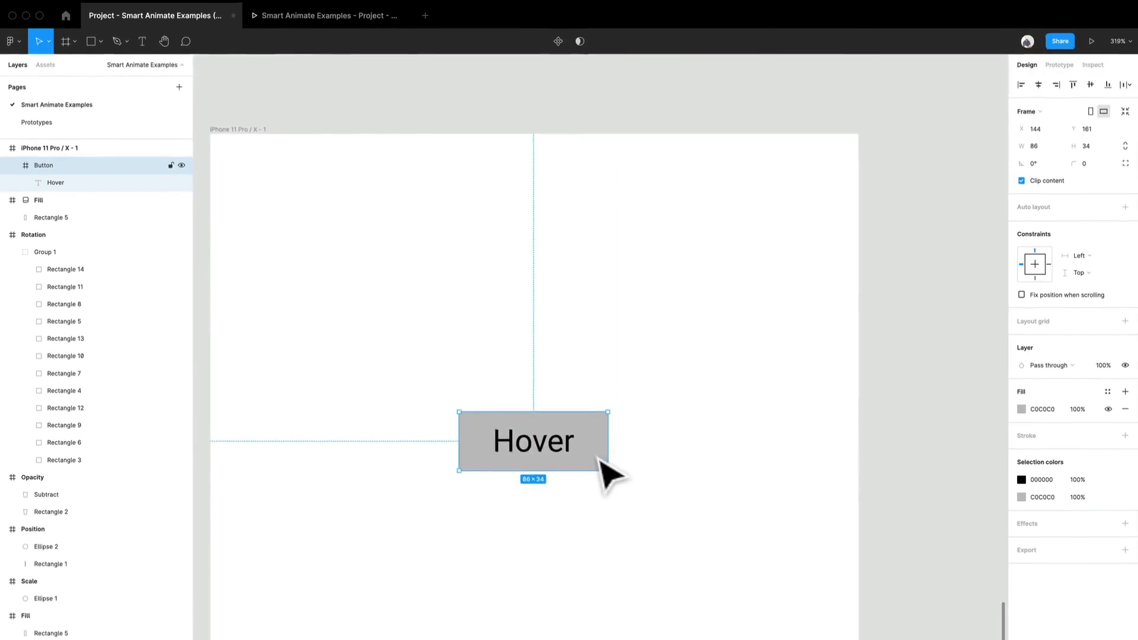
{"action": "scroll", "coordinate": [599, 450], "scroll_direction": "down", "scroll_amount": 3}
{"action": "scroll", "coordinate": [584, 409], "scroll_direction": "down", "scroll_amount": 3}
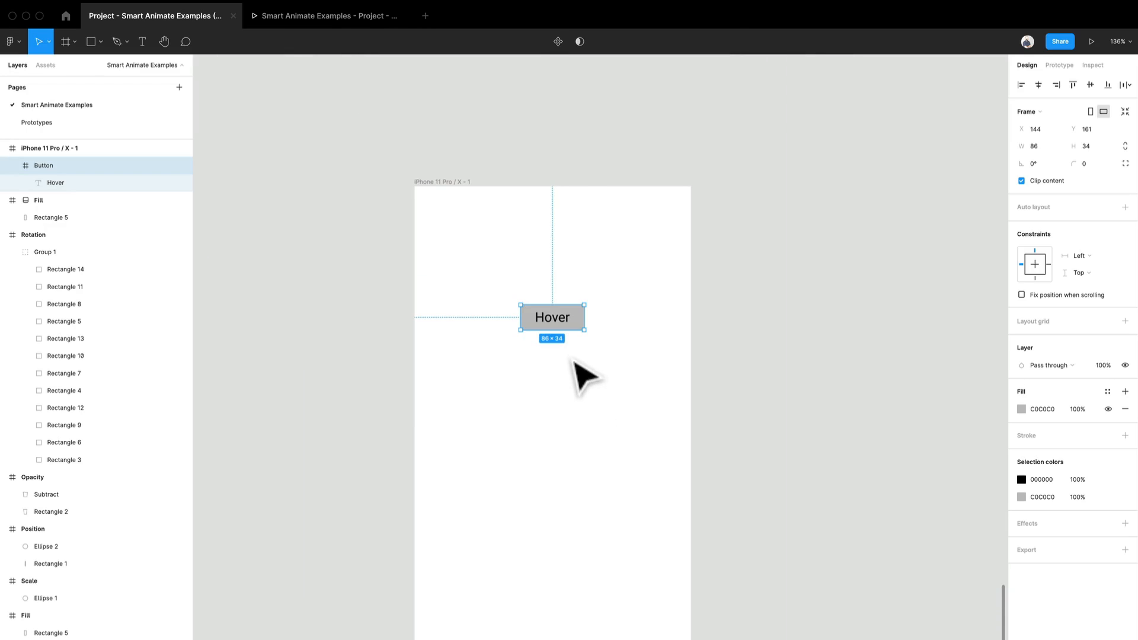
{"action": "scroll", "coordinate": [578, 368], "scroll_direction": "up", "scroll_amount": 3}
{"action": "left_click_drag", "start_coordinate": [582, 325], "coordinate": [580, 389]}
{"action": "scroll", "coordinate": [580, 390], "scroll_direction": "up", "scroll_amount": 2}
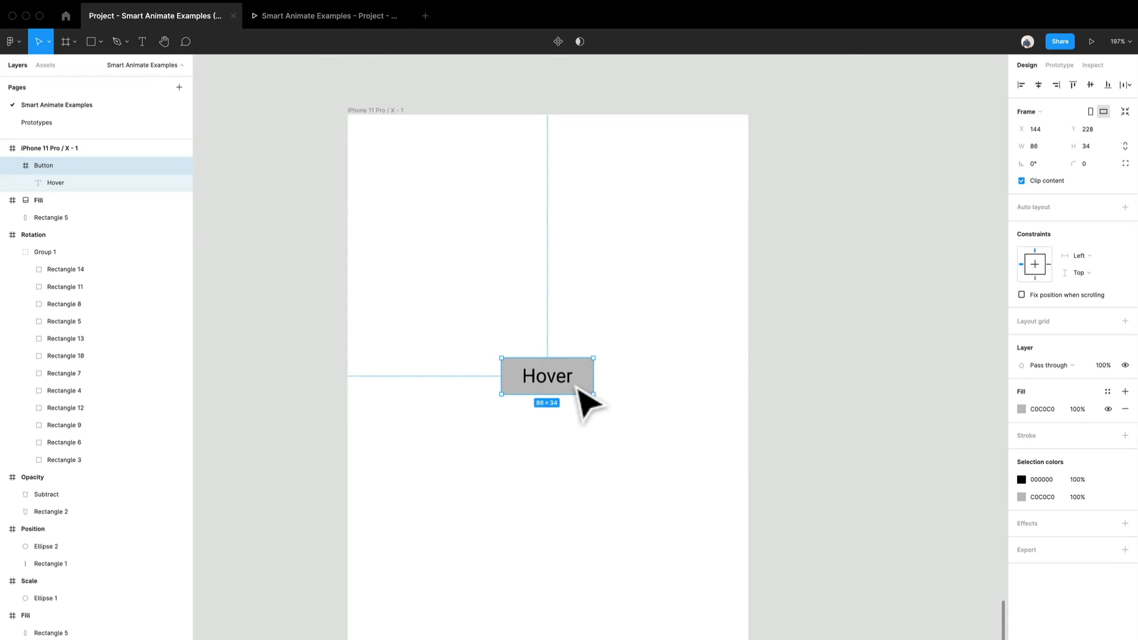
Step: Duplicate the phone frame to the right of the original and delete the copy
{"action": "scroll", "coordinate": [584, 403], "scroll_direction": "down", "scroll_amount": 5}
{"action": "left_click", "coordinate": [564, 224]}
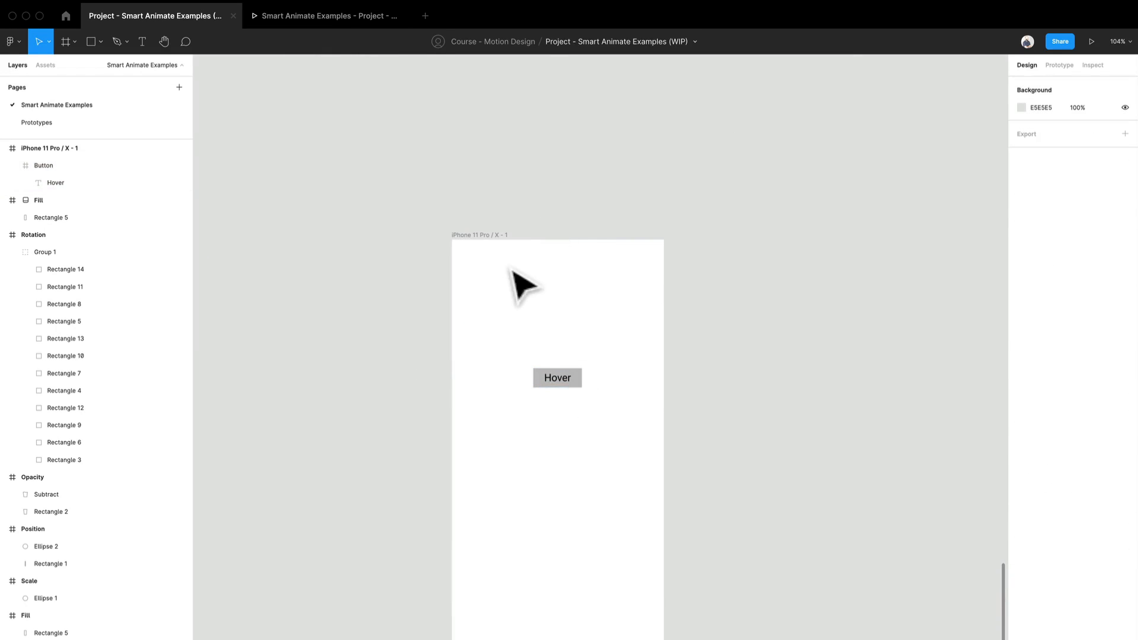
{"action": "left_click", "coordinate": [501, 247]}
{"action": "left_click_drag", "start_coordinate": [501, 247], "coordinate": [737, 256]}
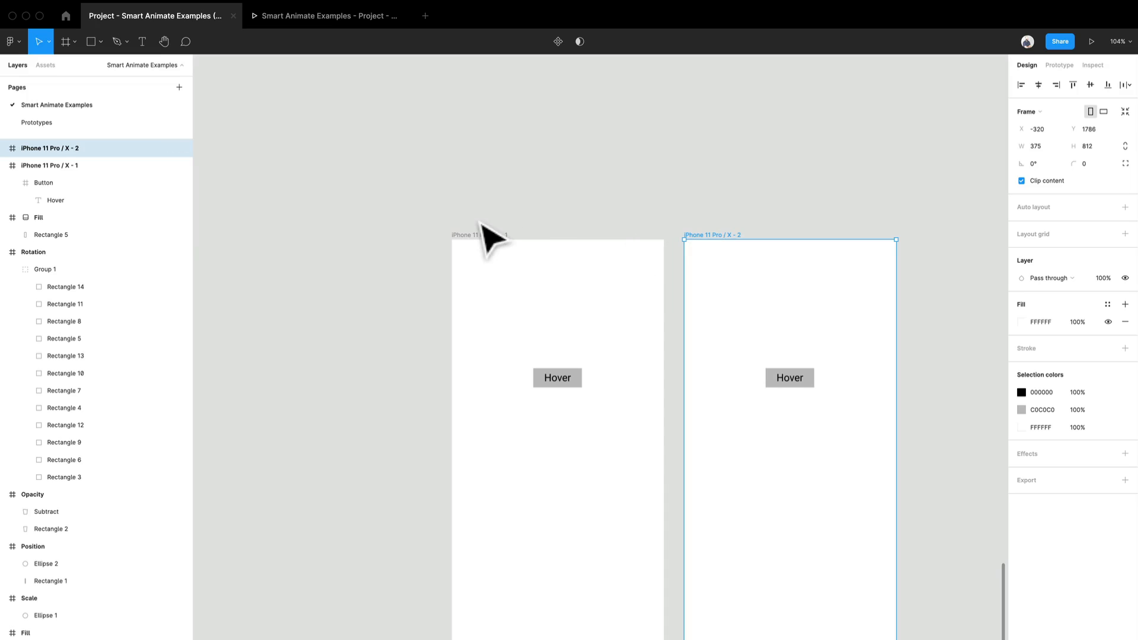
{"action": "key", "text": "Delete"}
Step: Duplicate the phone frame to the right of the original and set the copy's Button fill to 000000
{"action": "left_click", "coordinate": [489, 240]}
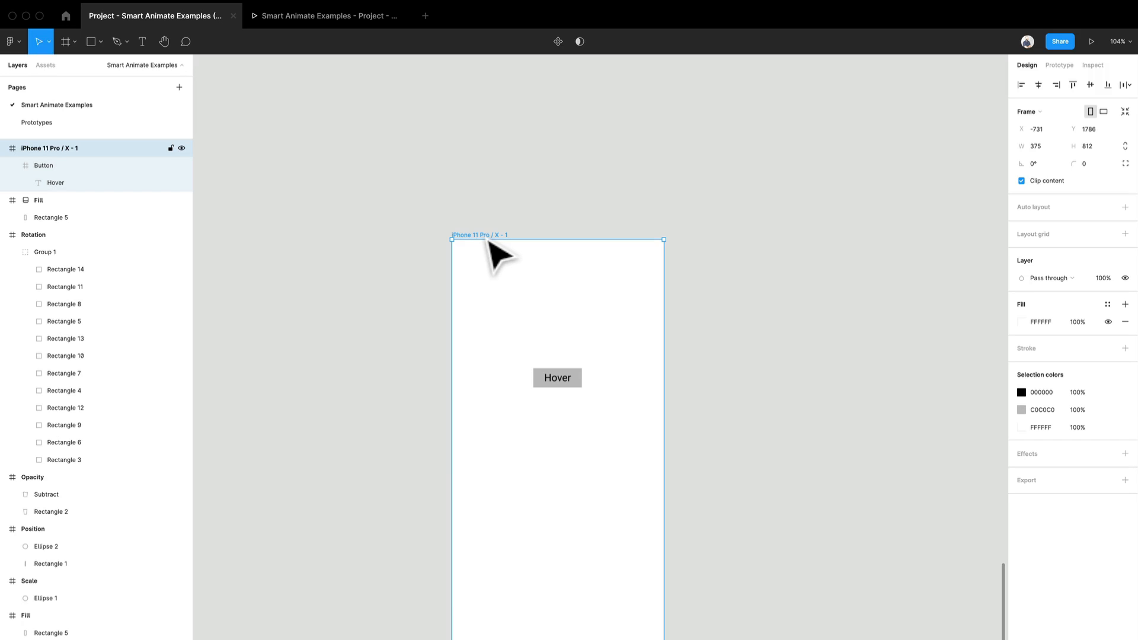
{"action": "key", "text": "super+d"}
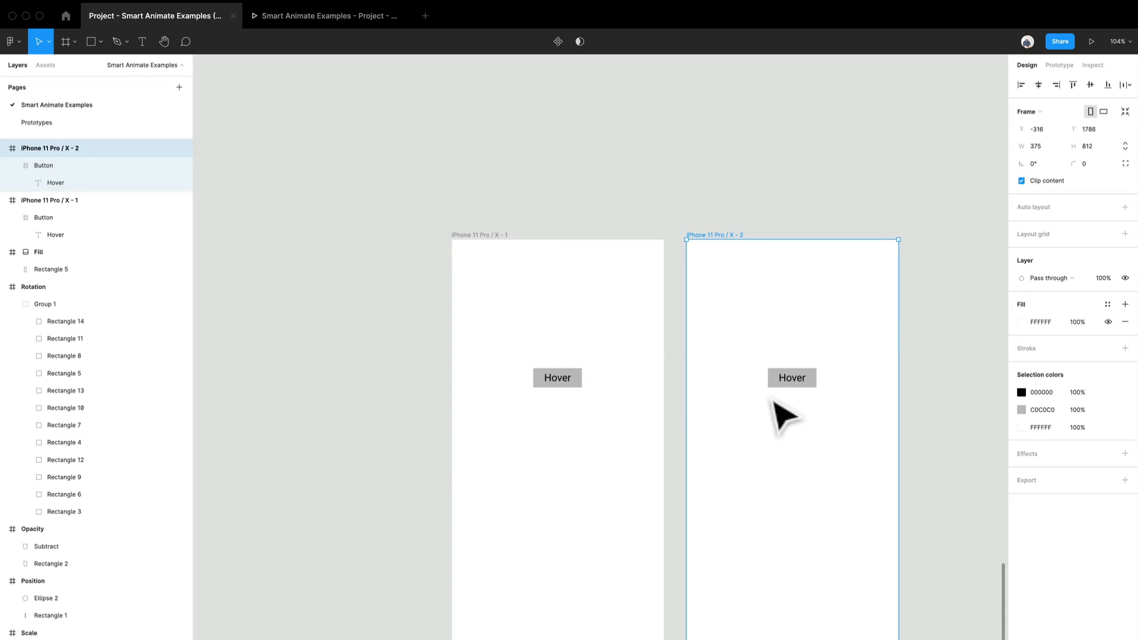
{"action": "scroll", "coordinate": [806, 388], "scroll_direction": "up", "scroll_amount": 5}
{"action": "left_click", "coordinate": [828, 385]}
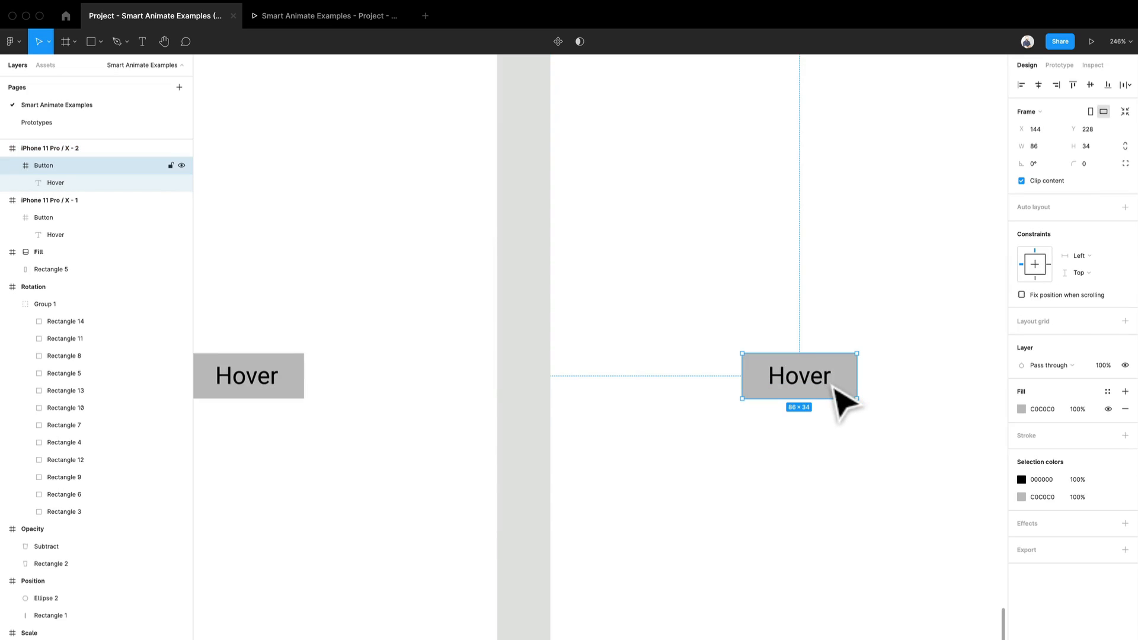
{"action": "left_click", "coordinate": [1021, 409]}
{"action": "left_click_drag", "start_coordinate": [913, 468], "coordinate": [868, 575]}
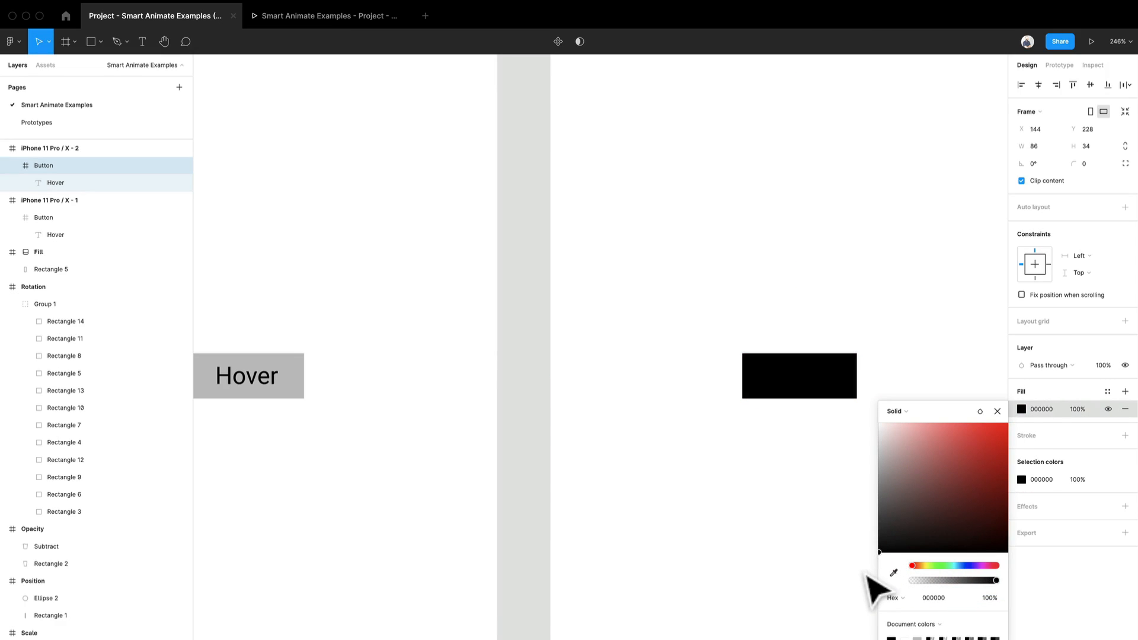
Step: Set the fill of the Hover text inside the black Button to white (FFFFFF)
{"action": "double_click", "coordinate": [793, 388]}
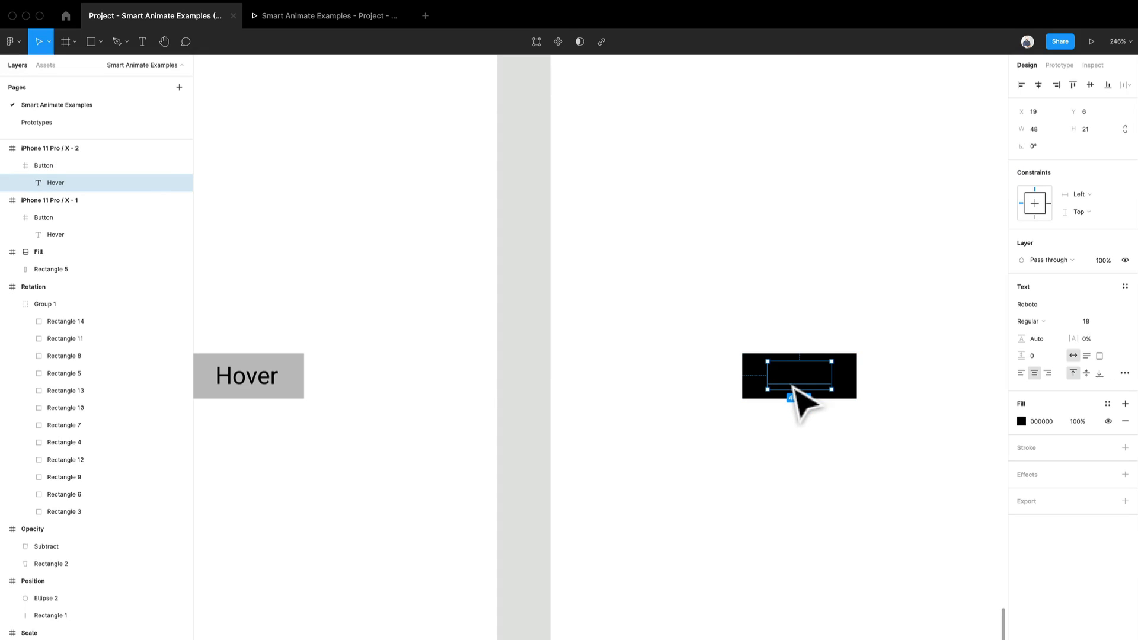
{"action": "left_click", "coordinate": [1038, 422]}
{"action": "type", "text": "fff"}
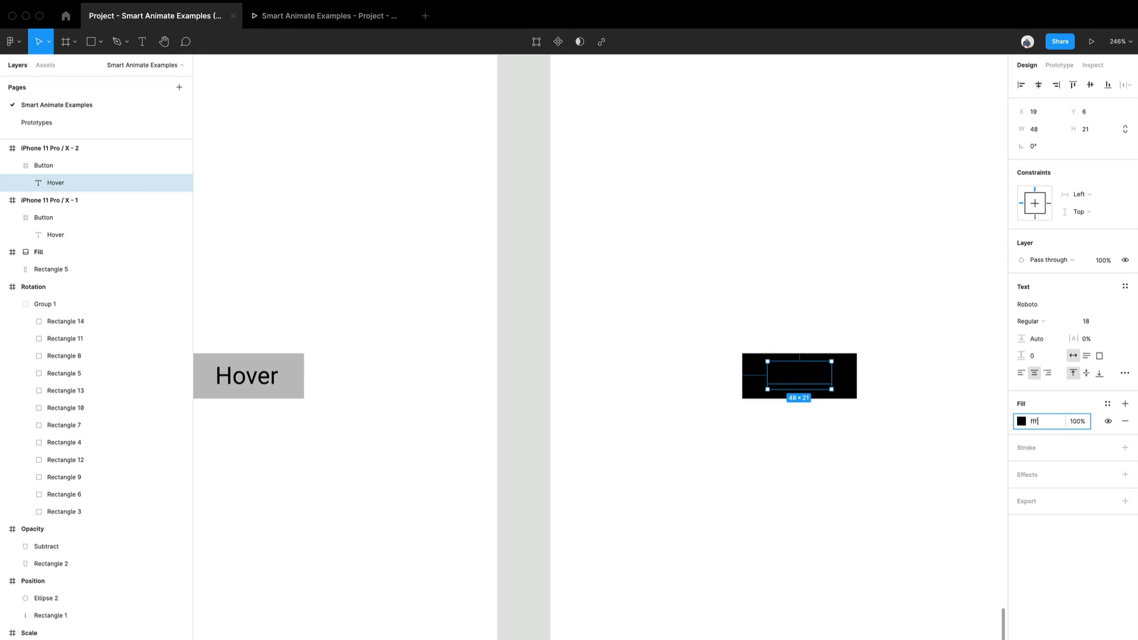
{"action": "key", "text": "Return"}
{"action": "left_click", "coordinate": [980, 473]}
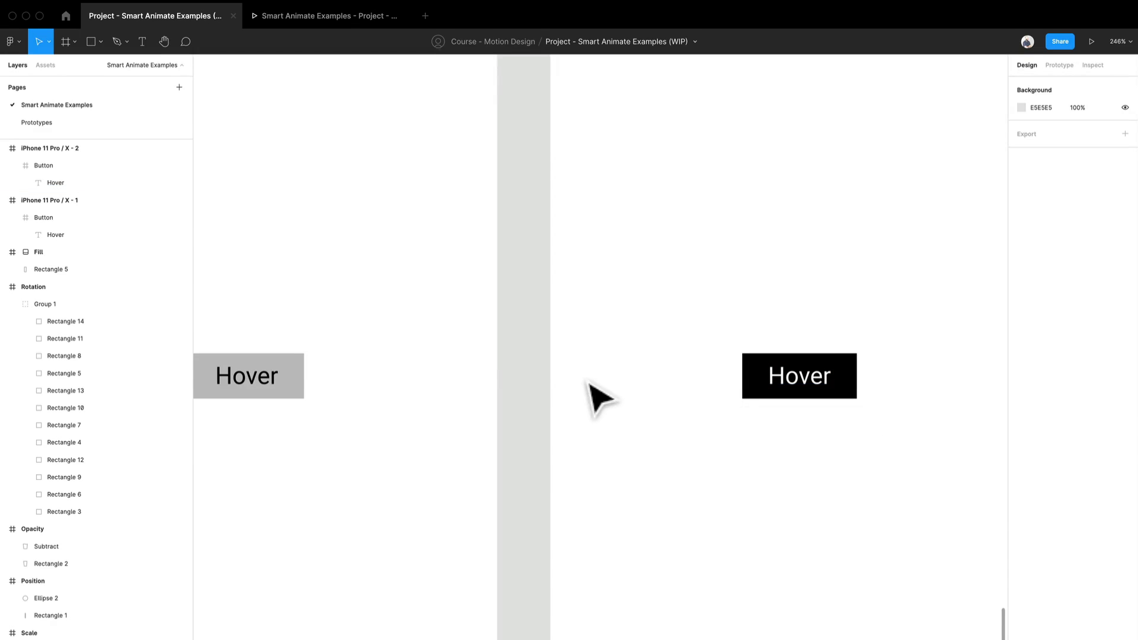
Step: Enlarge the black Button in the second phone frame to 106 × 42
{"action": "scroll", "coordinate": [584, 381], "scroll_direction": "down", "scroll_amount": 2}
{"action": "left_click", "coordinate": [827, 374]}
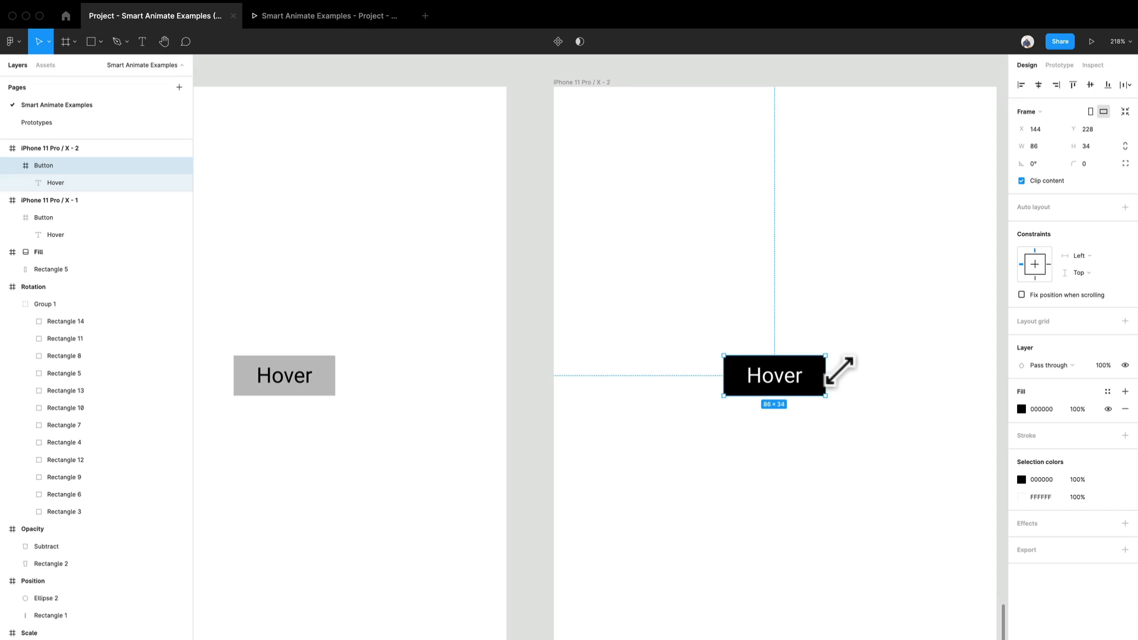
{"action": "left_click_drag", "start_coordinate": [839, 370], "coordinate": [860, 358]}
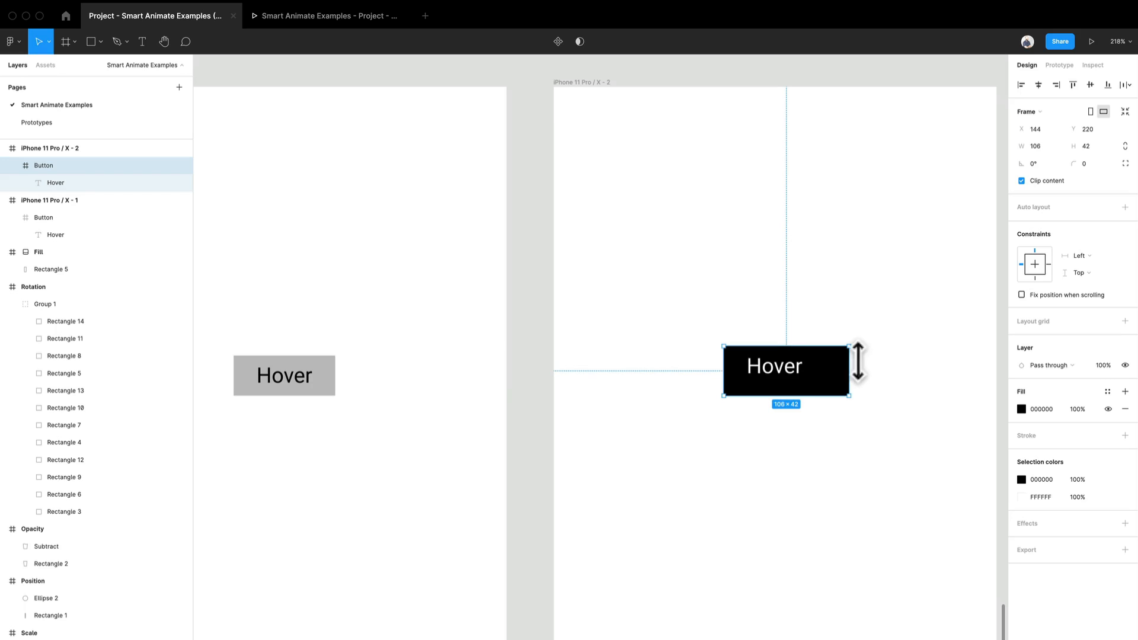
{"action": "left_click_drag", "start_coordinate": [441, 397], "coordinate": [515, 368]}
{"action": "scroll", "coordinate": [515, 370], "scroll_direction": "down", "scroll_amount": 5}
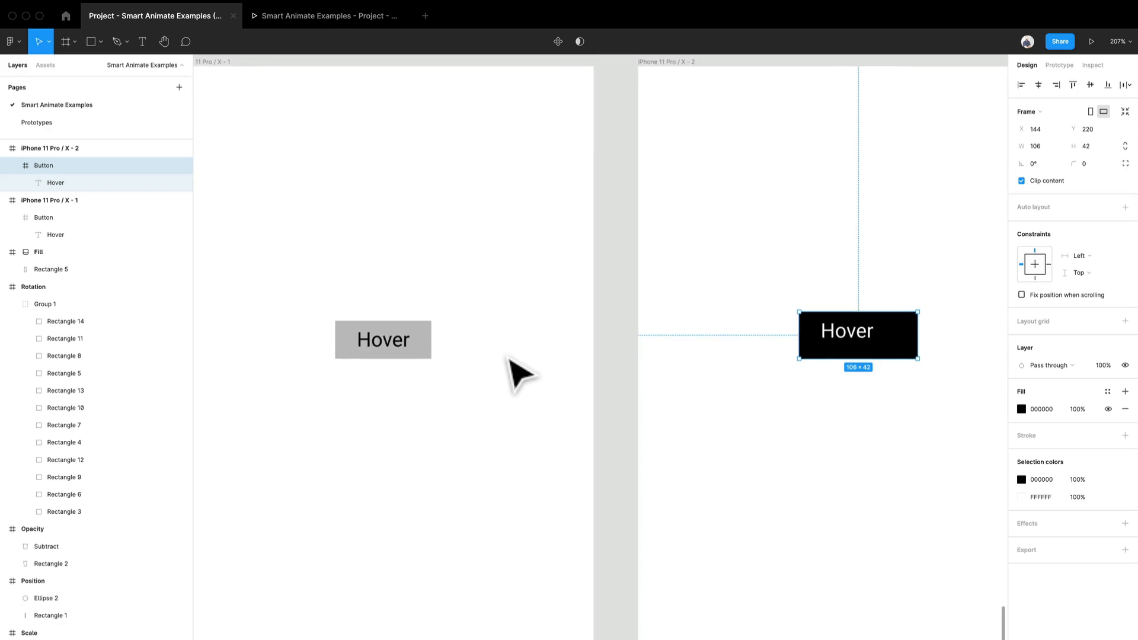
Step: Centre the Hover text inside the enlarged black Button at X 29, Y 10
{"action": "double_click", "coordinate": [802, 348]}
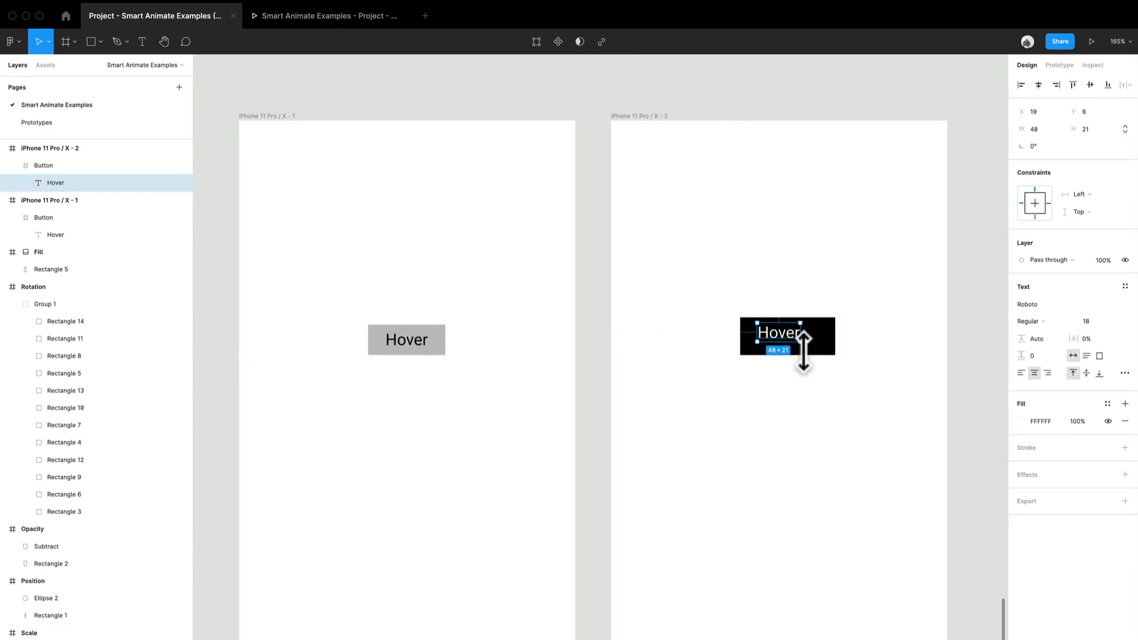
{"action": "scroll", "coordinate": [798, 342], "scroll_direction": "up", "scroll_amount": 3}
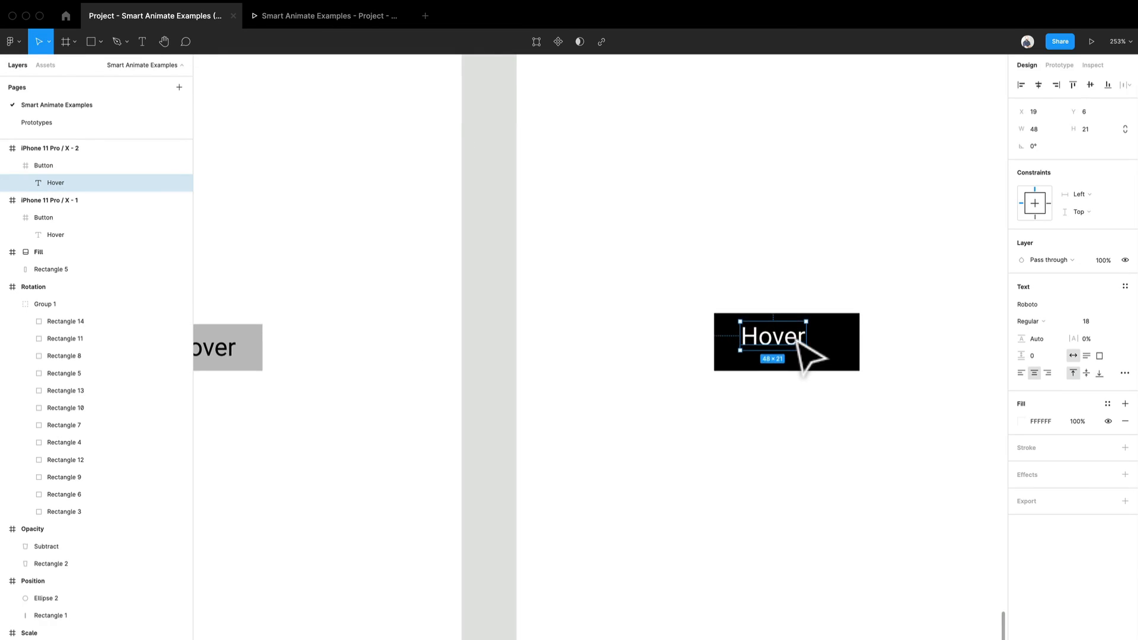
{"action": "left_click_drag", "start_coordinate": [797, 344], "coordinate": [812, 344]}
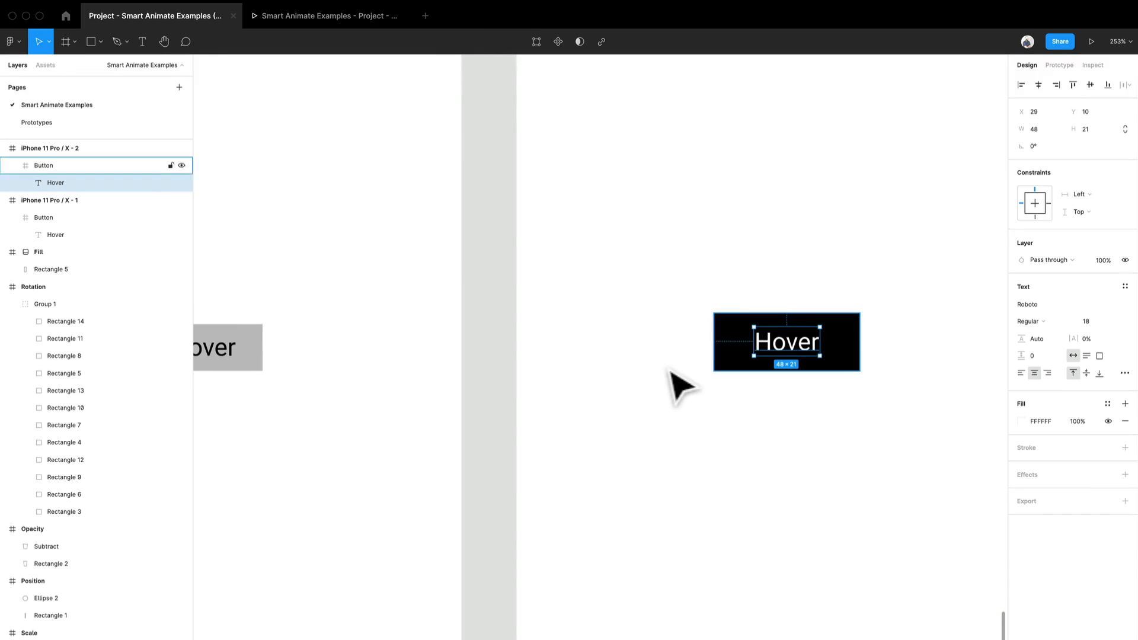
{"action": "scroll", "coordinate": [674, 382], "scroll_direction": "down", "scroll_amount": 5}
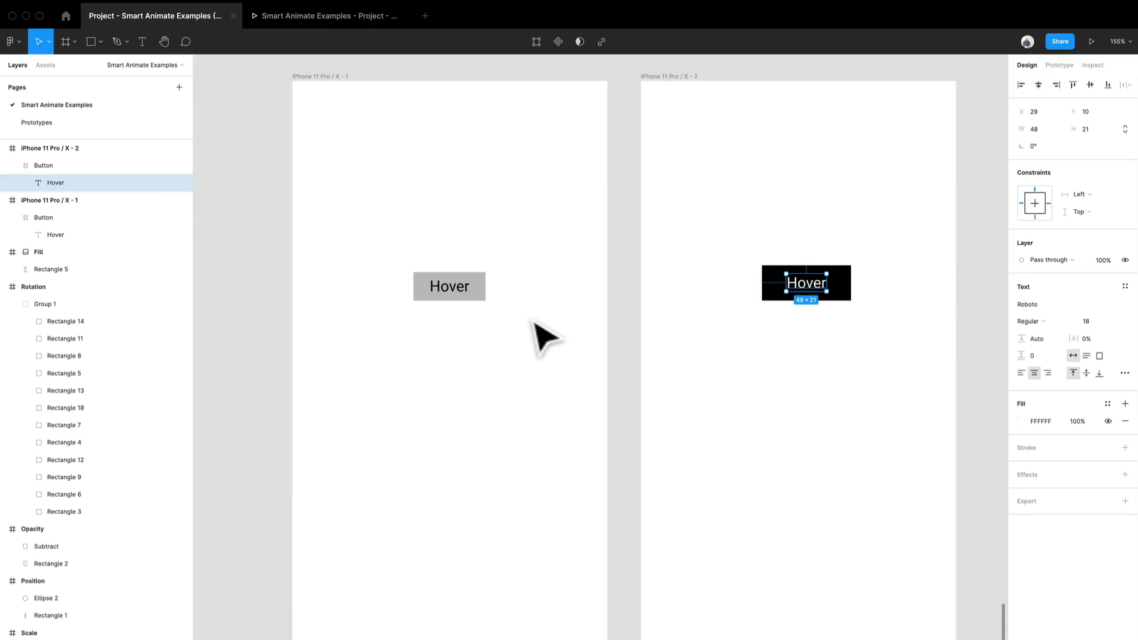
Step: Centre the grey Button vertically and the black Button both horizontally and vertically in their phone frames
{"action": "left_click", "coordinate": [483, 296]}
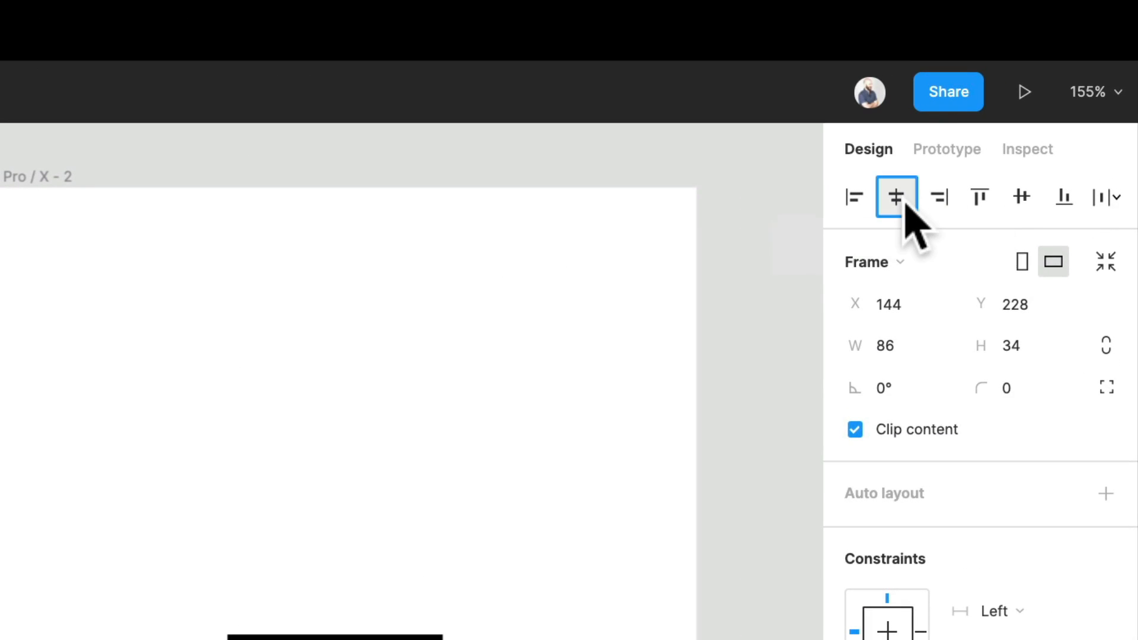
{"action": "left_click", "coordinate": [1024, 203]}
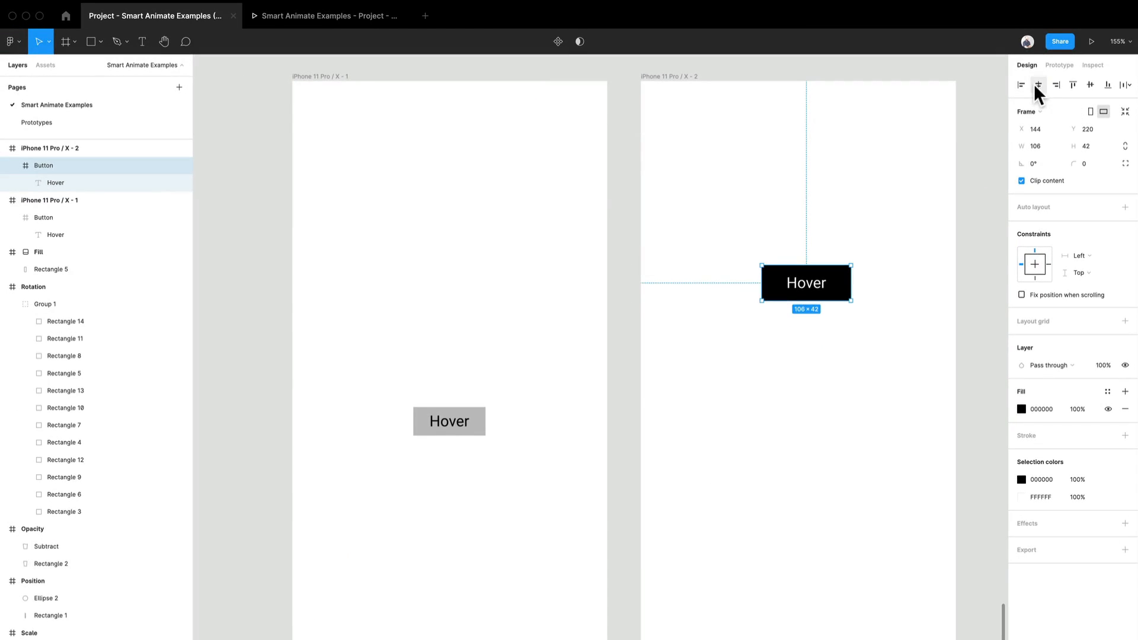
{"action": "left_click", "coordinate": [1038, 84]}
{"action": "left_click", "coordinate": [1088, 86]}
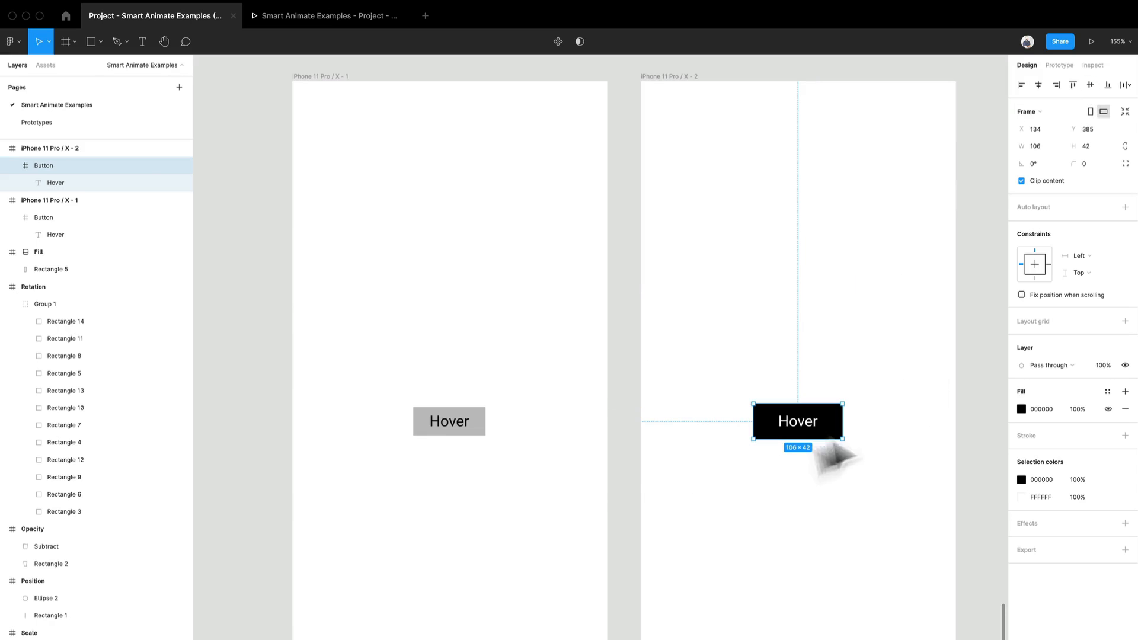
{"action": "left_click", "coordinate": [741, 394]}
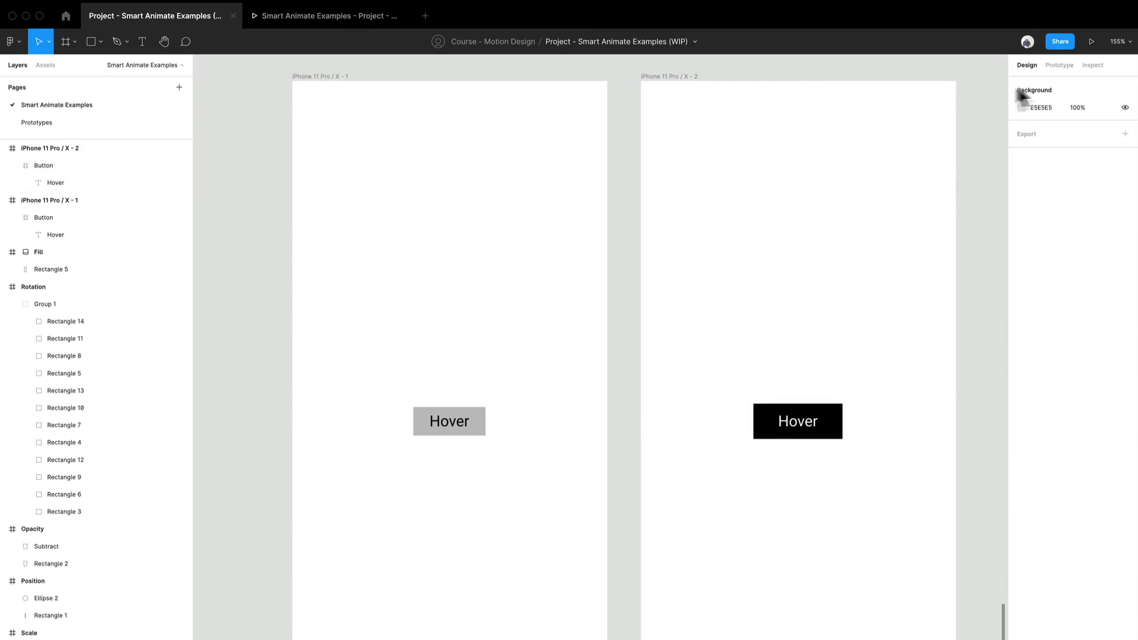
Step: Connect the grey Button to the second phone frame with a While hovering interaction
{"action": "left_click", "coordinate": [1068, 67]}
{"action": "scroll", "coordinate": [578, 438], "scroll_direction": "up", "scroll_amount": 2}
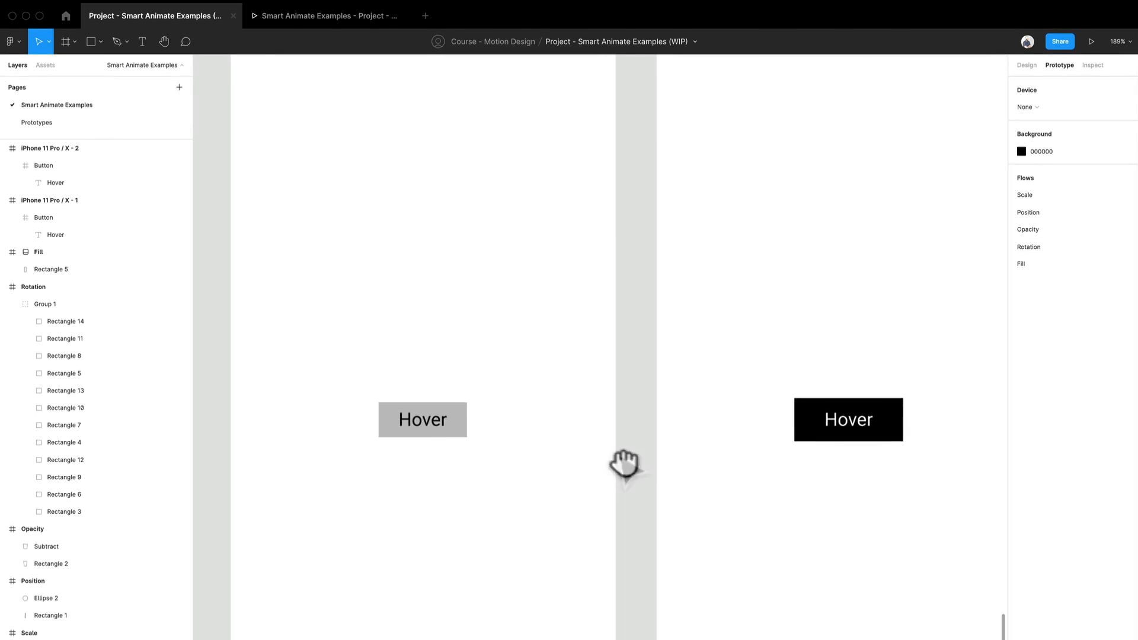
{"action": "left_click_drag", "start_coordinate": [624, 463], "coordinate": [565, 435]}
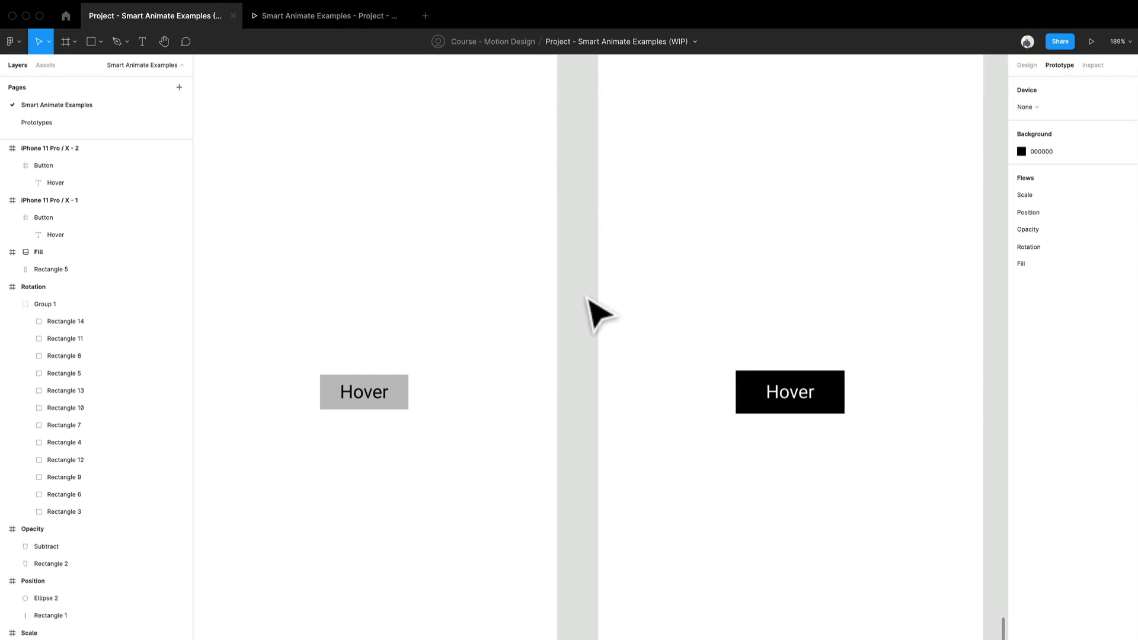
{"action": "left_click_drag", "start_coordinate": [409, 392], "coordinate": [721, 395]}
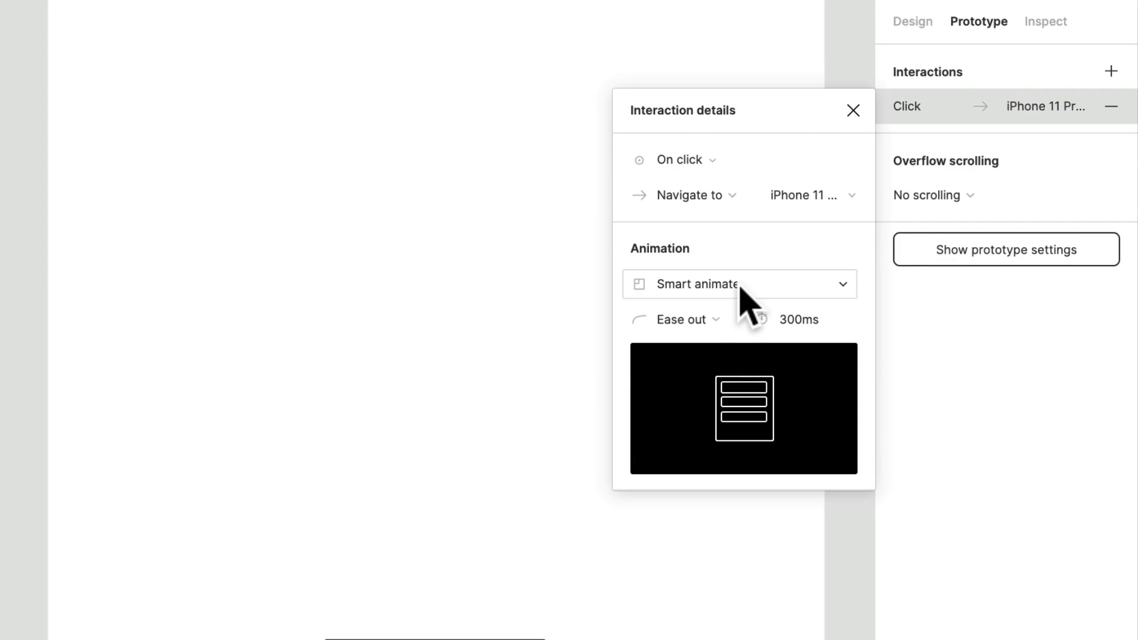
{"action": "left_click", "coordinate": [709, 161]}
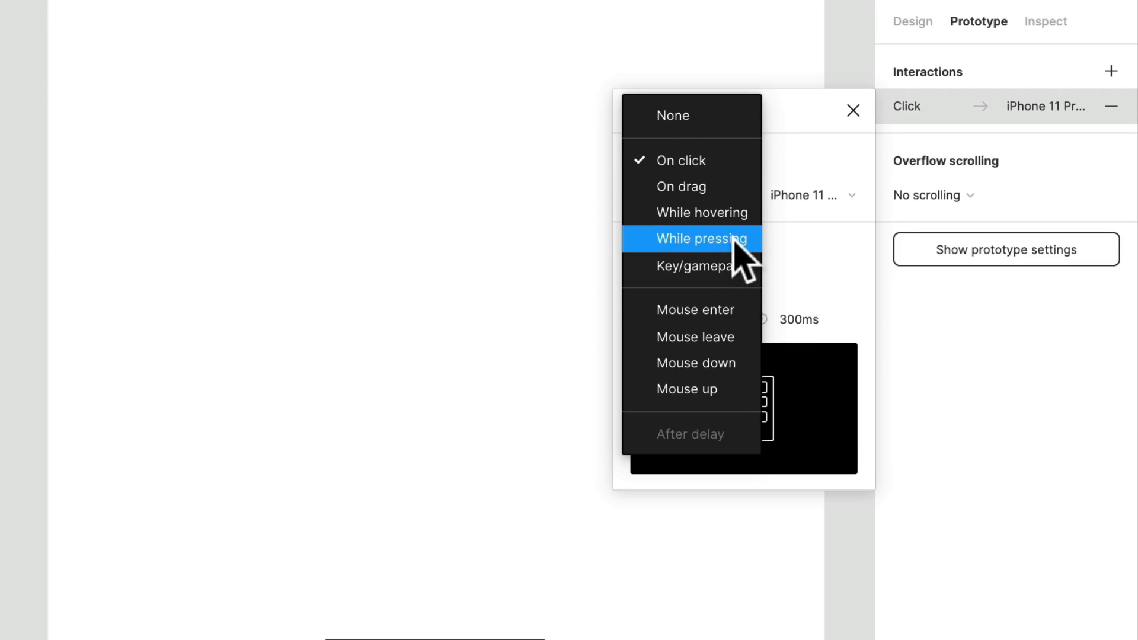
{"action": "left_click", "coordinate": [730, 214]}
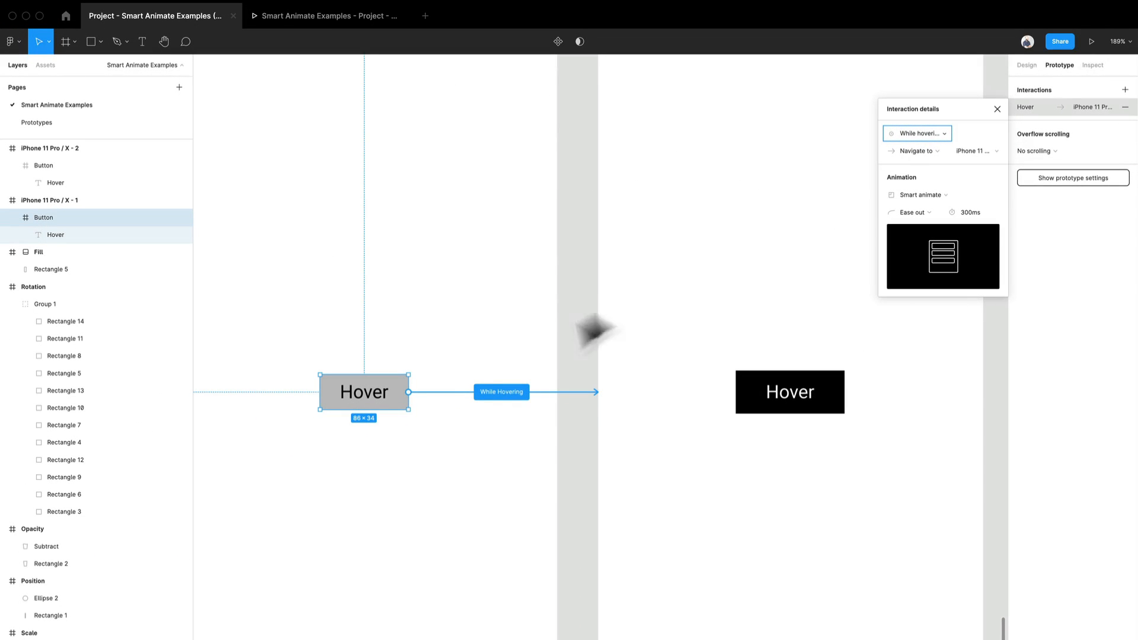
{"action": "left_click", "coordinate": [623, 289]}
Step: Rename the flow starting point on the first phone frame as Test
{"action": "scroll", "coordinate": [620, 279], "scroll_direction": "down", "scroll_amount": 5}
{"action": "scroll", "coordinate": [618, 276], "scroll_direction": "up", "scroll_amount": 1}
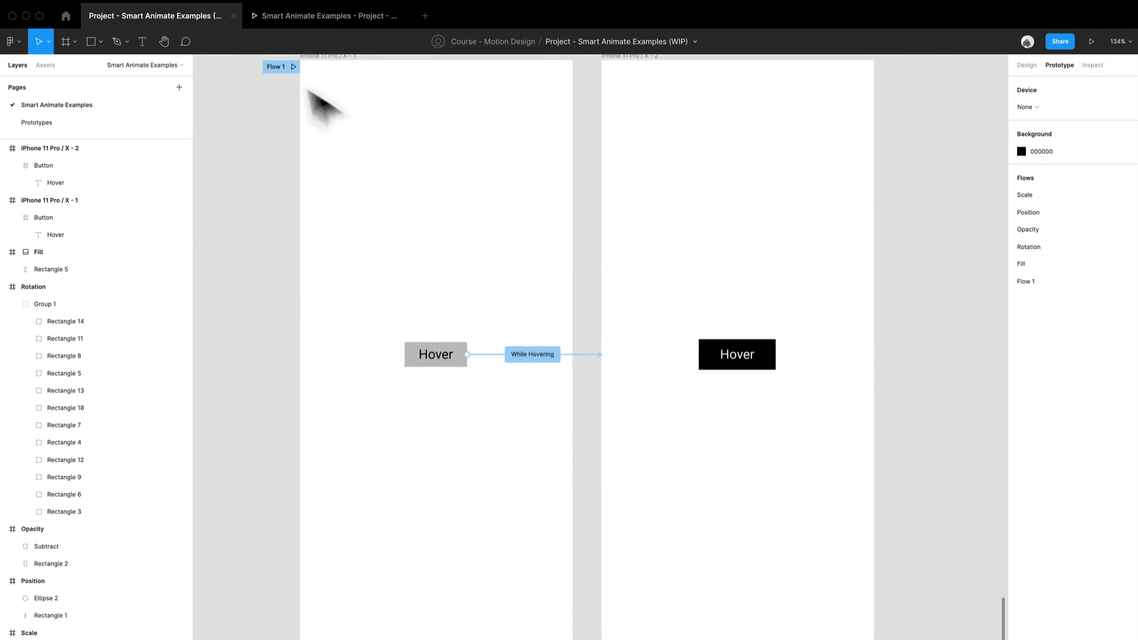
{"action": "scroll", "coordinate": [319, 111], "scroll_direction": "up", "scroll_amount": 2}
{"action": "scroll", "coordinate": [296, 140], "scroll_direction": "up", "scroll_amount": 1}
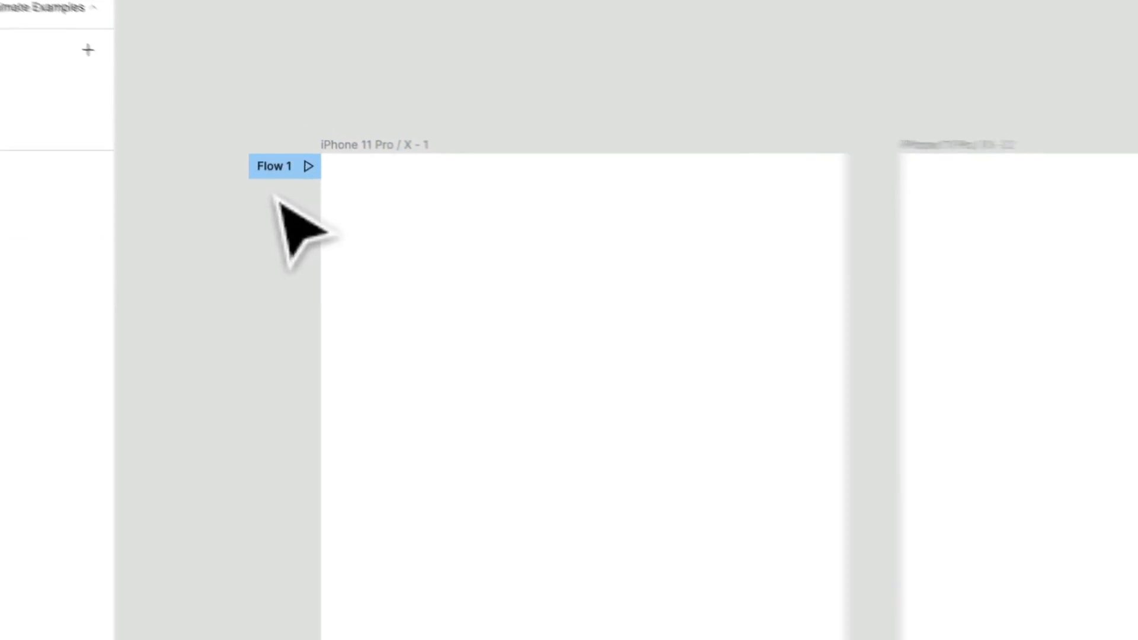
{"action": "double_click", "coordinate": [273, 148]}
{"action": "type", "text": "Test"}
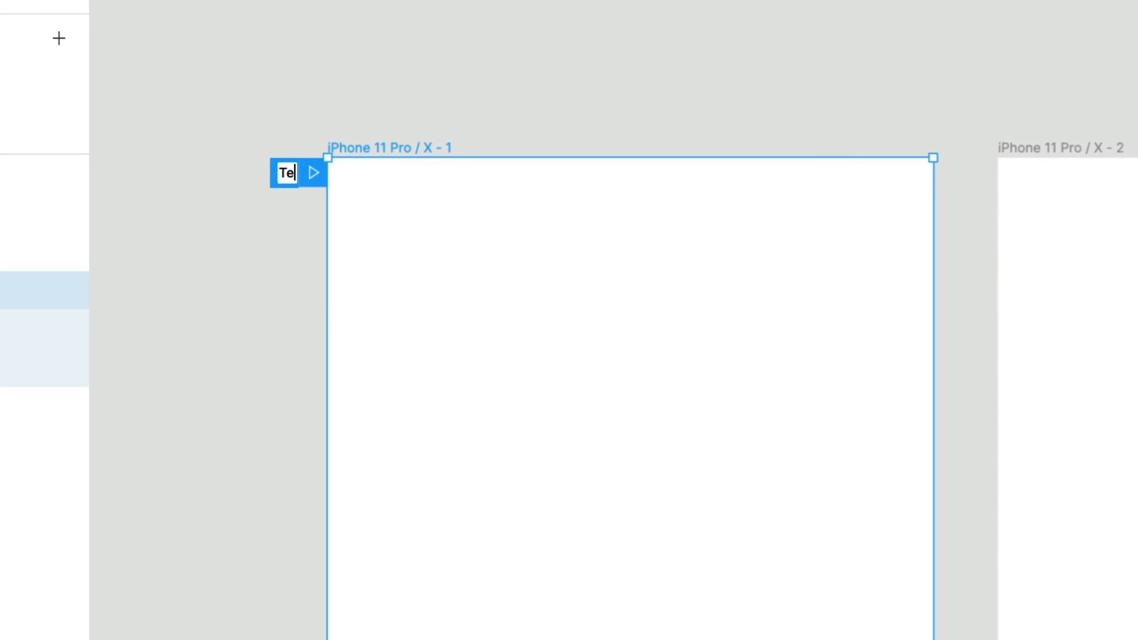
{"action": "key", "text": "Return"}
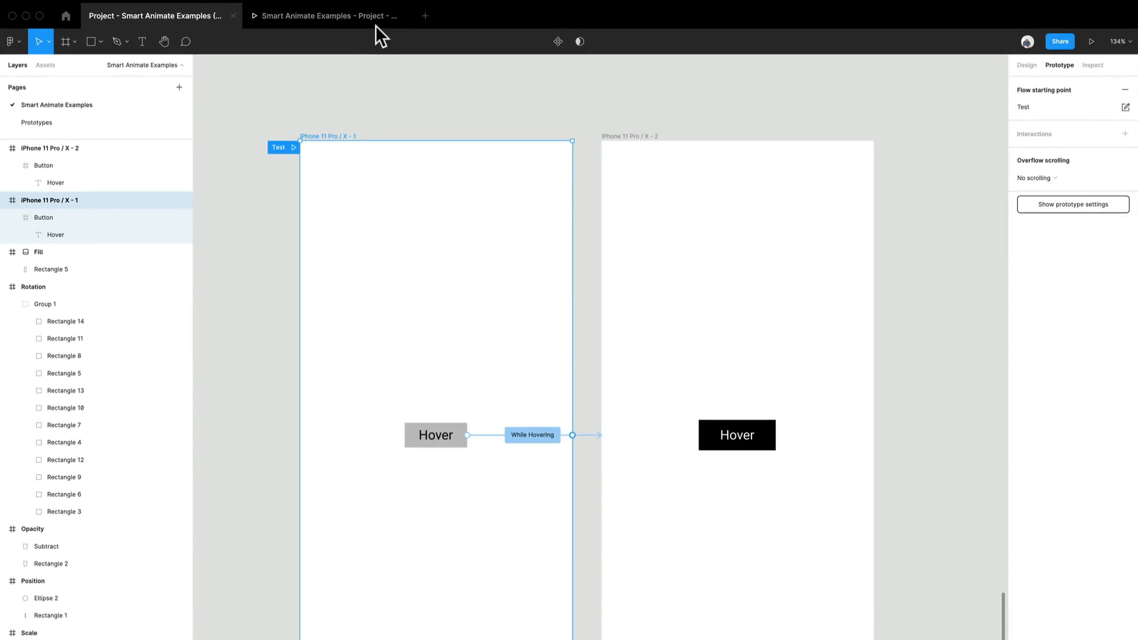
Step: Open the prototype preview at the Test flow to try the hover interaction
{"action": "left_click", "coordinate": [374, 22]}
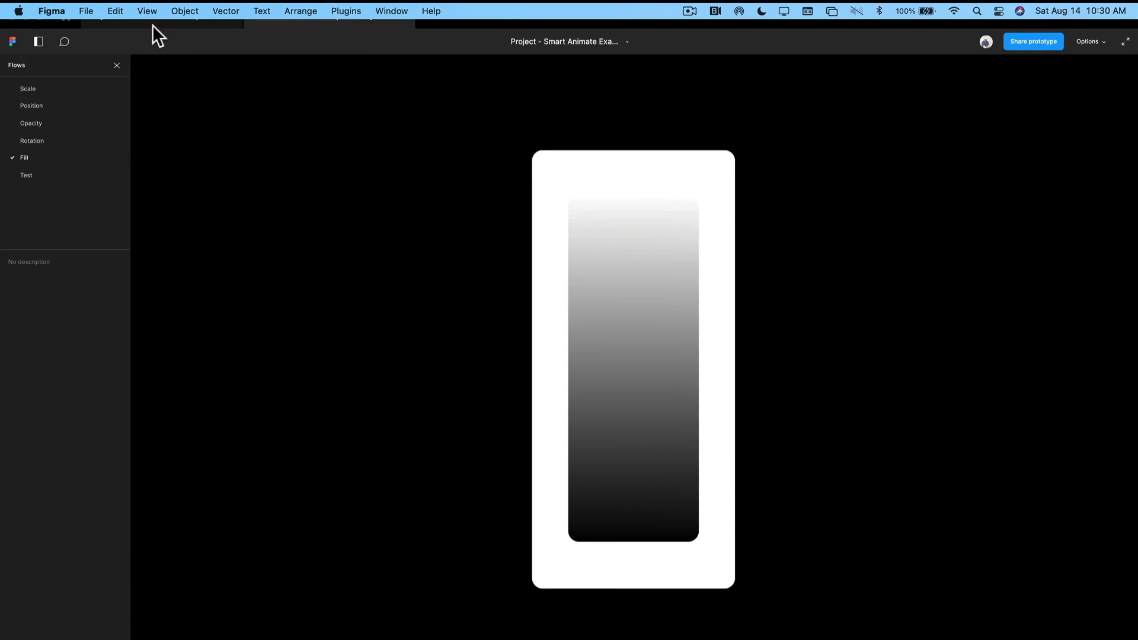
{"action": "left_click", "coordinate": [152, 21]}
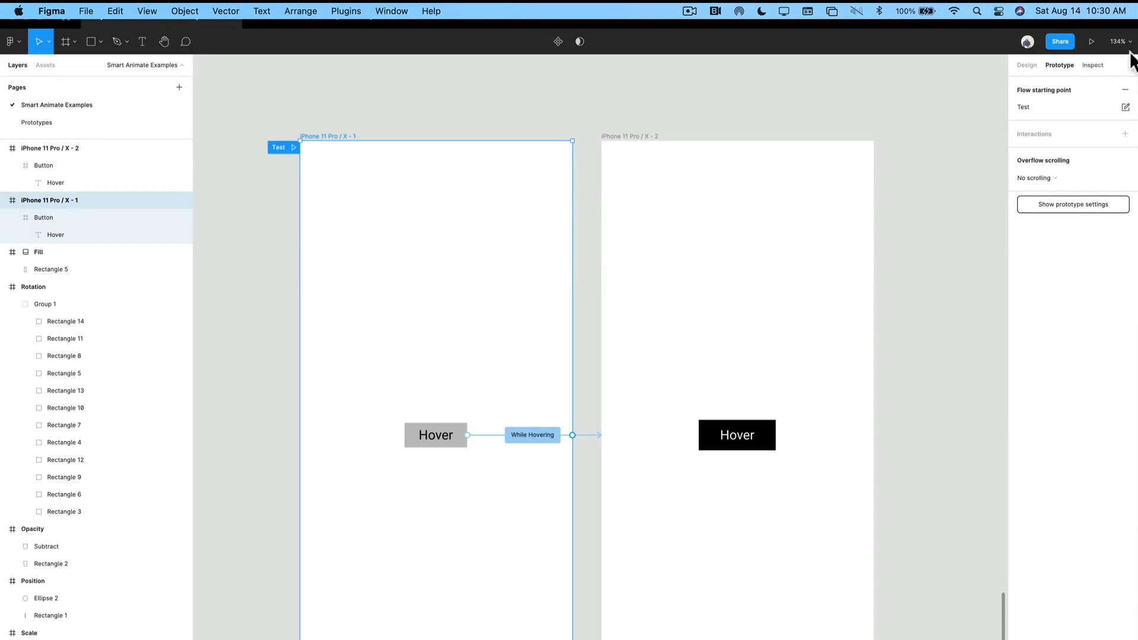
{"action": "left_click", "coordinate": [1092, 41]}
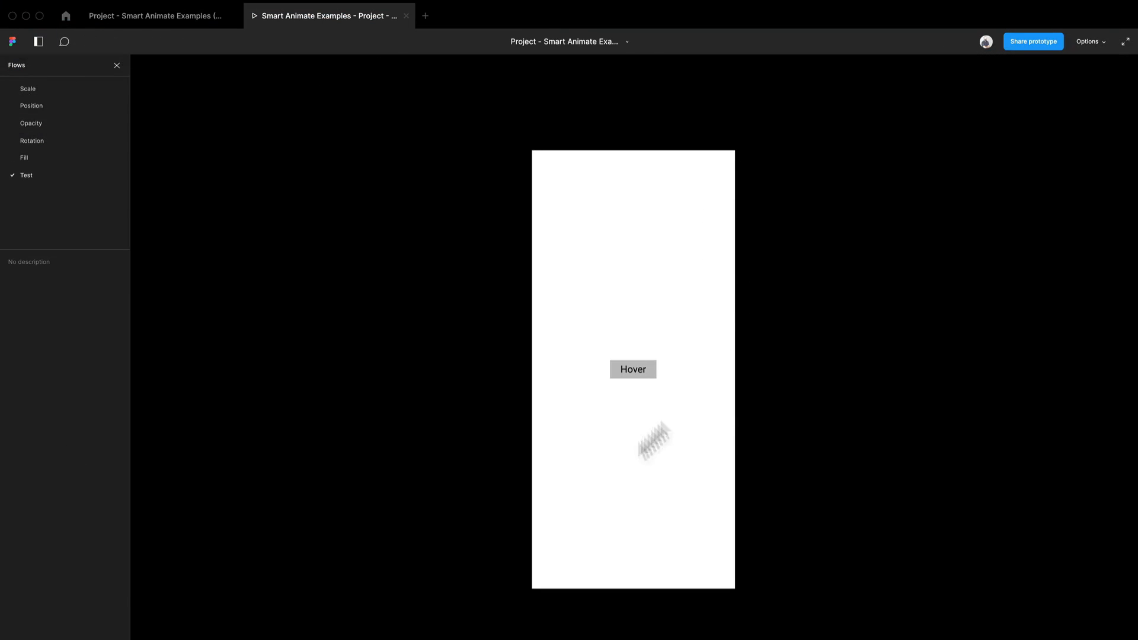